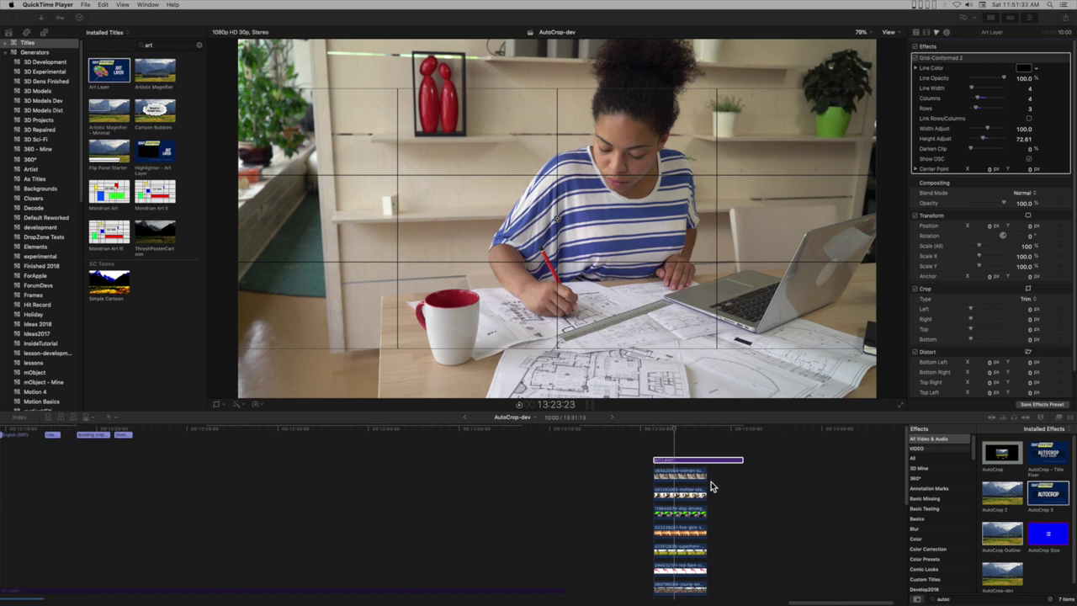
Apply the AutoCrop 3 effect to the woman-drawing clip at the top of the timeline stack
click(684, 481)
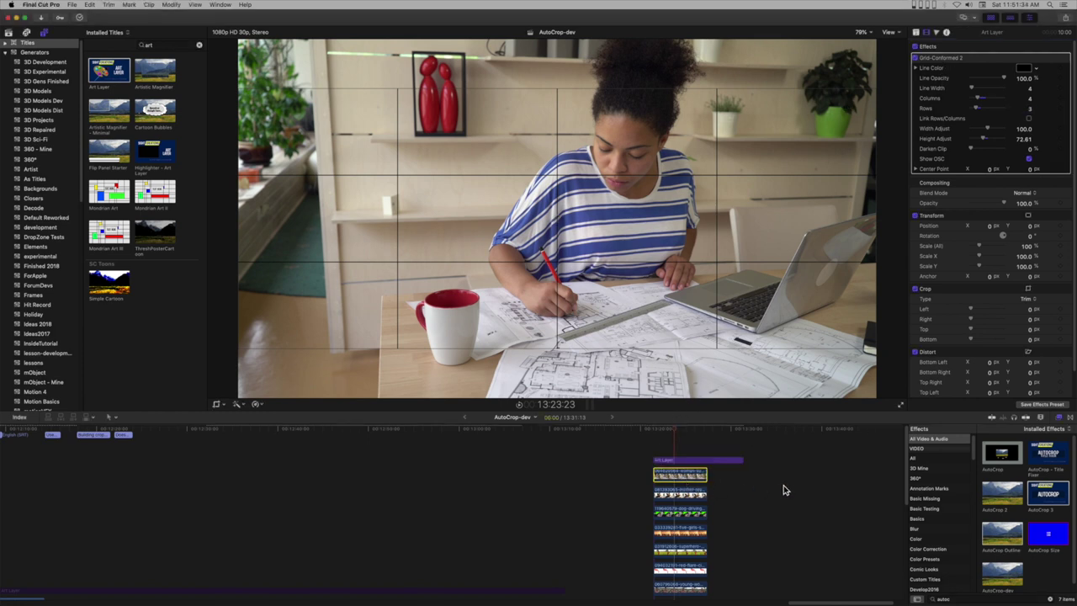
click(784, 490)
scroll(783, 490, down, 3)
scroll(682, 573, down, 1)
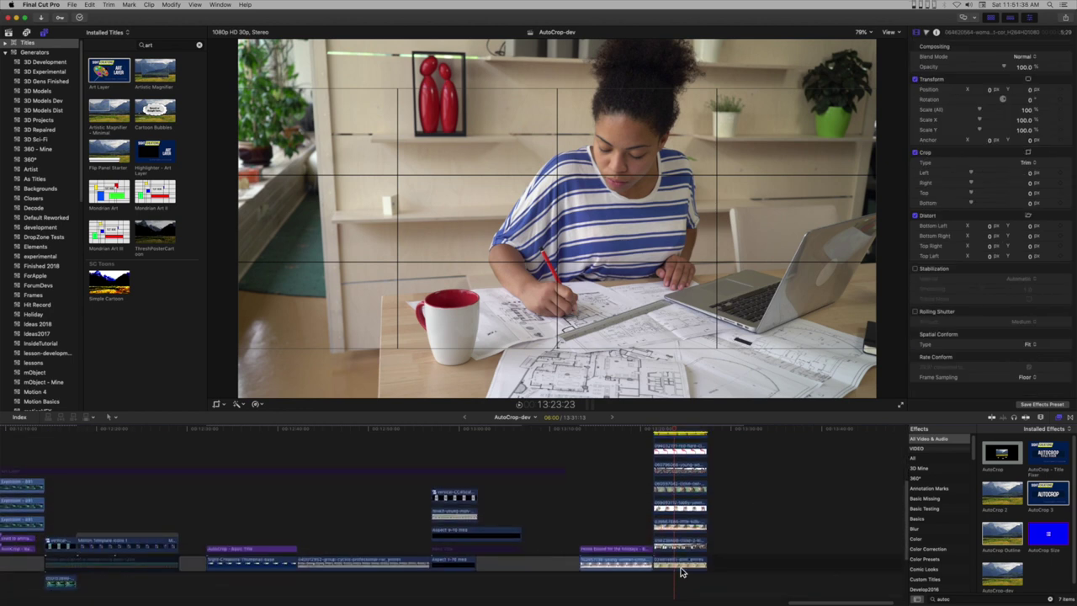
scroll(741, 526, up, 5)
scroll(726, 522, up, 3)
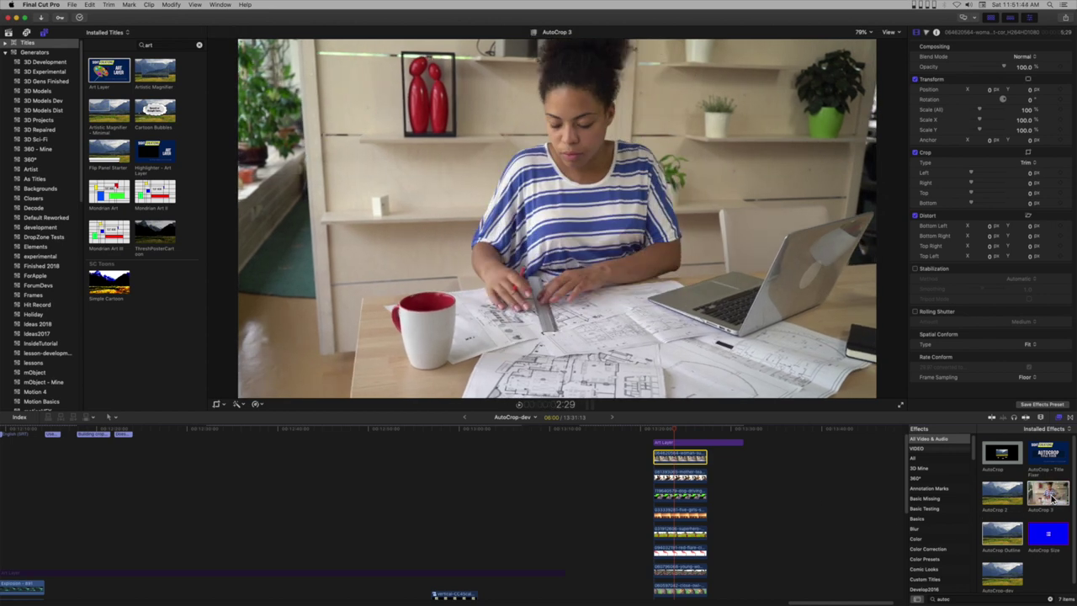
double_click(1051, 498)
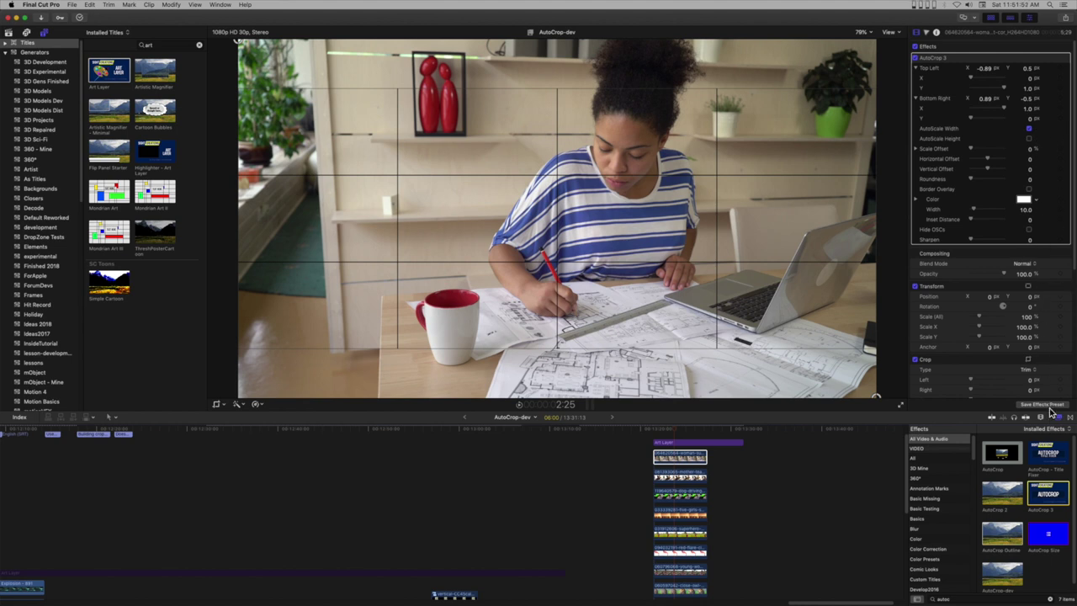
Save the clip's AutoCrop 3 settings as a new effects preset named starting with 'AutoCrop-AutoscaleH'
click(1044, 404)
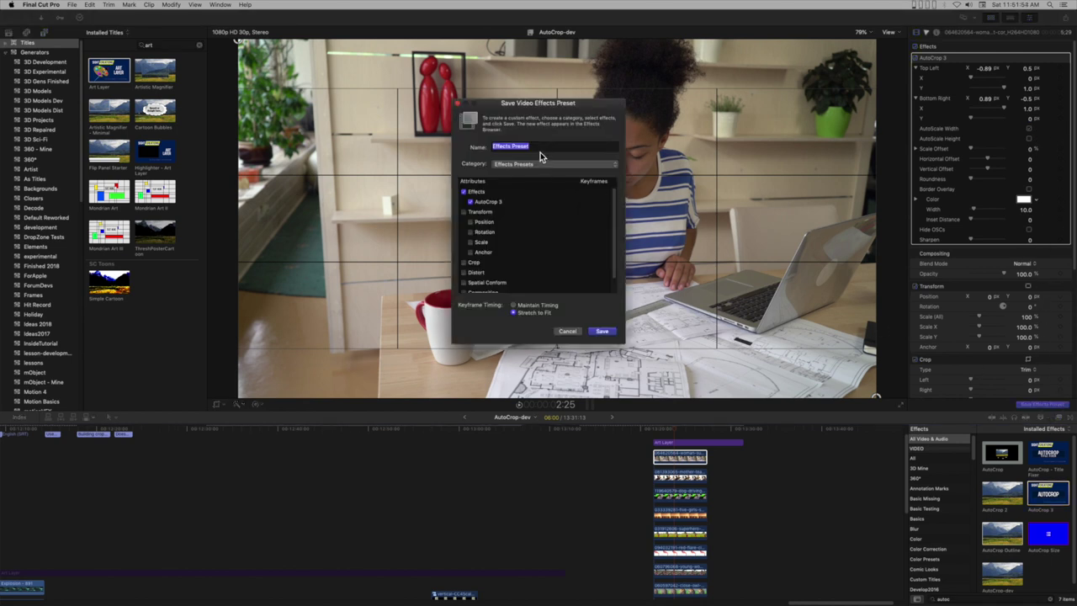
text(AutoCrop-AutoscaleH)
click(606, 332)
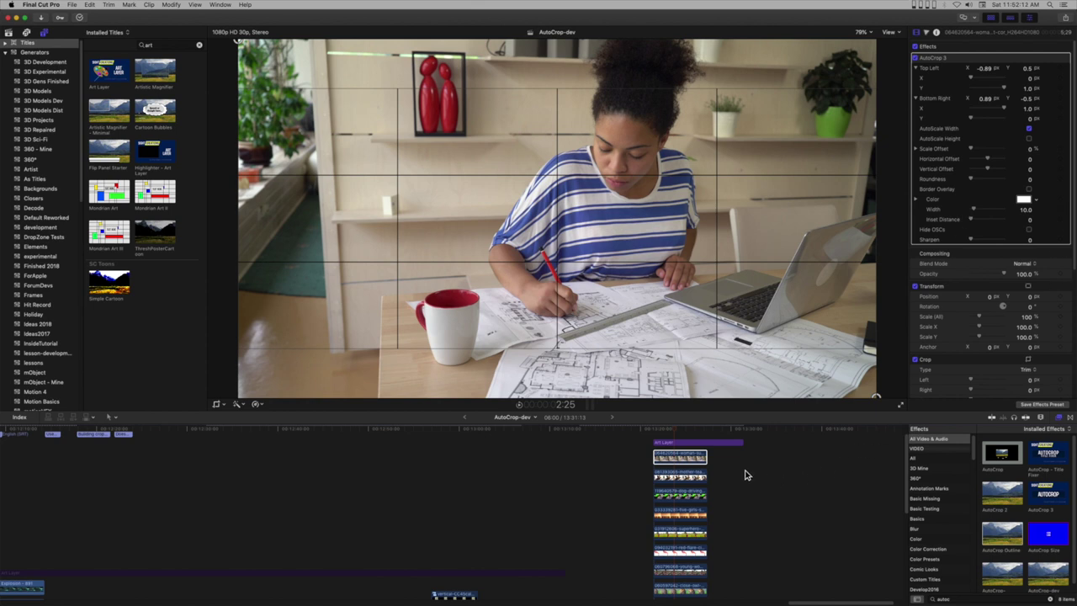
Drag the woman-drawing clip's AutoCrop 3 corners to shrink it into the top-left grid cell
click(965, 63)
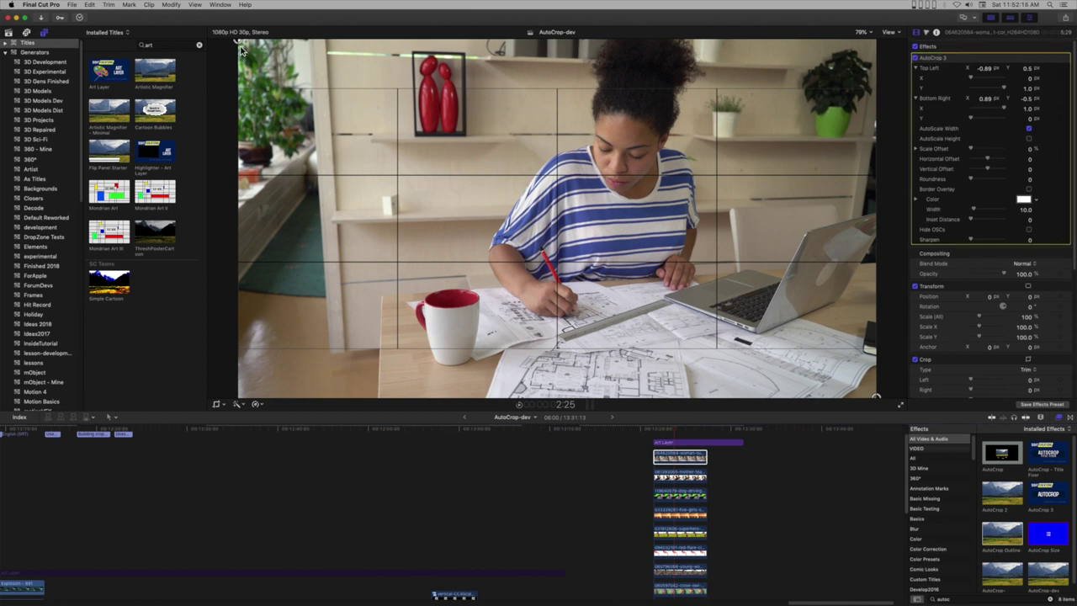
drag(240, 51, 238, 88)
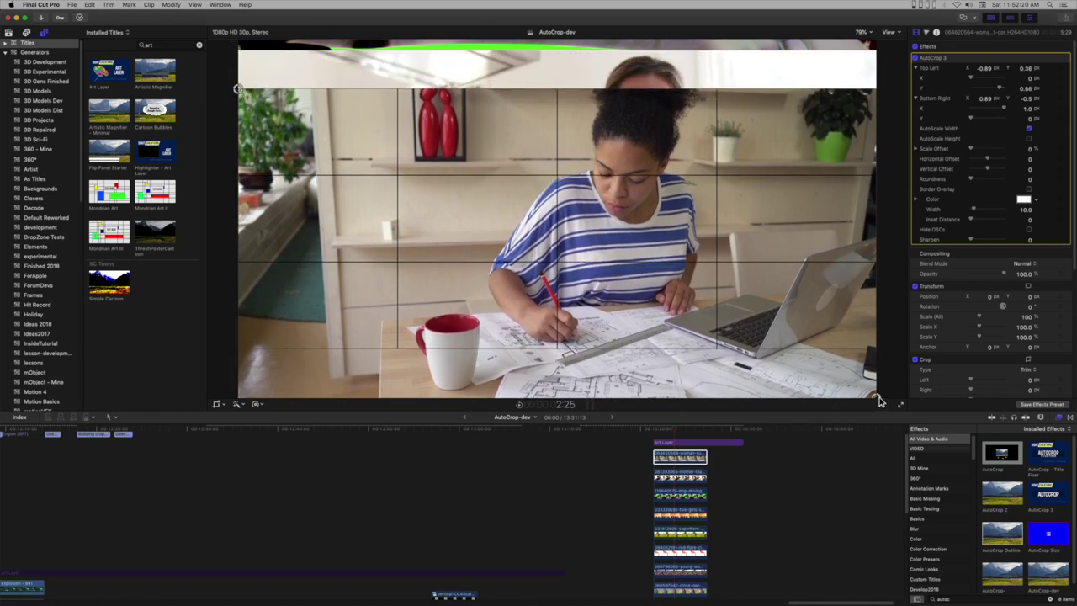
drag(879, 403, 401, 177)
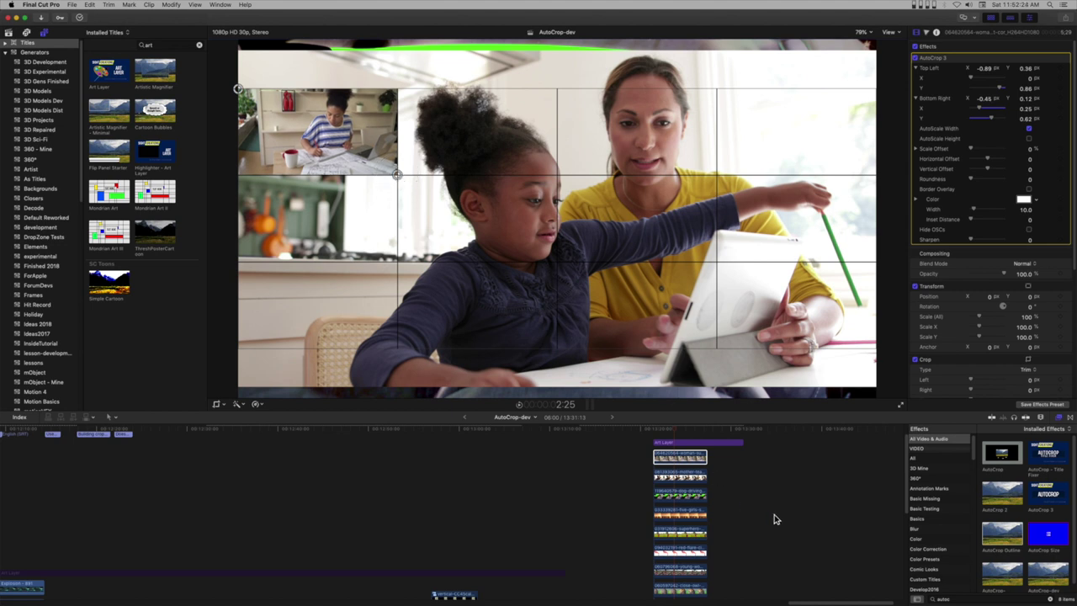
Select all eleven stacked clips in the timeline
scroll(721, 514, down, 1)
click(689, 476)
scroll(771, 501, down, 4)
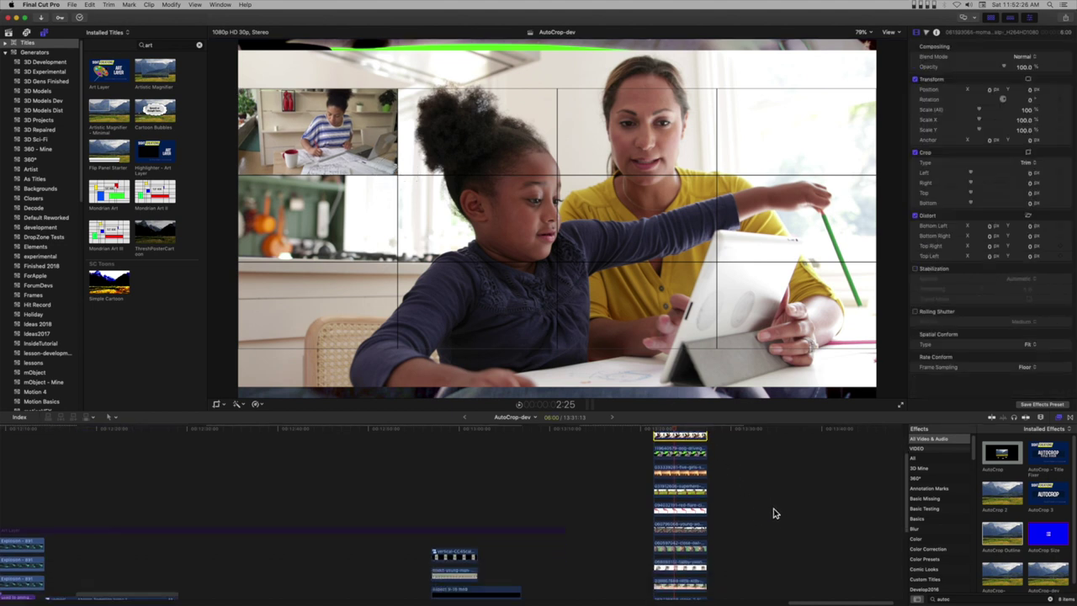
scroll(739, 544, down, 4)
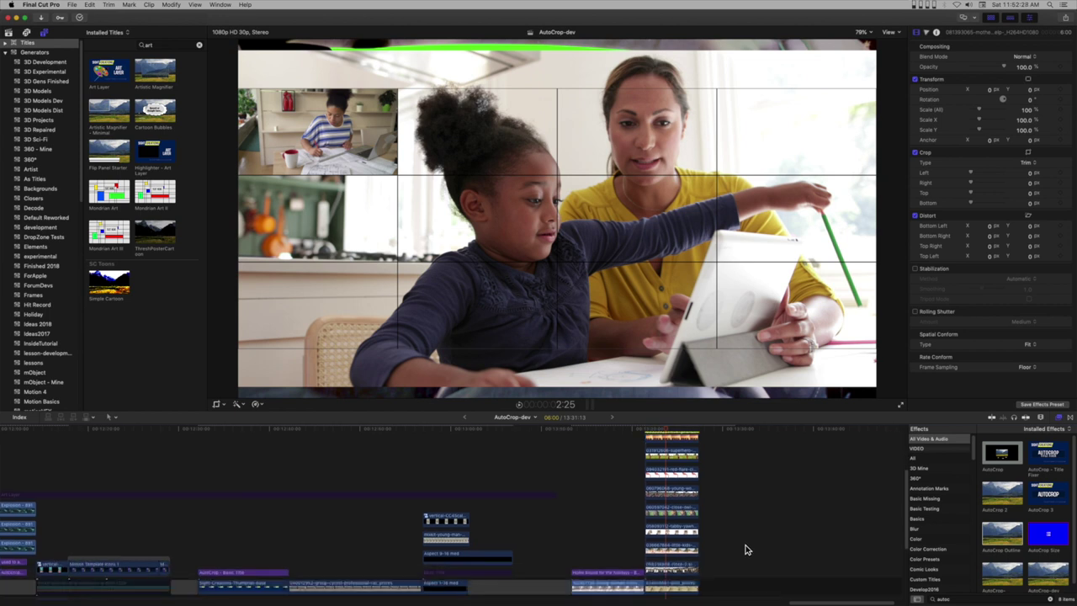
shift+click(688, 588)
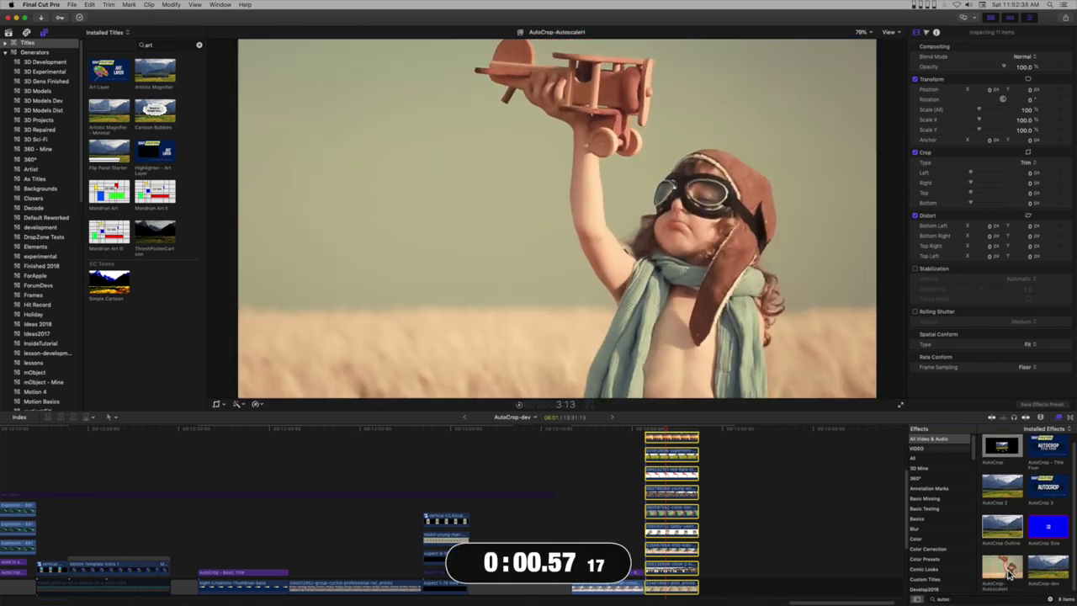
Apply the saved AutoCrop-Autoscale preset to the eleven selected clips, with the playhead back over the stack
double_click(1005, 573)
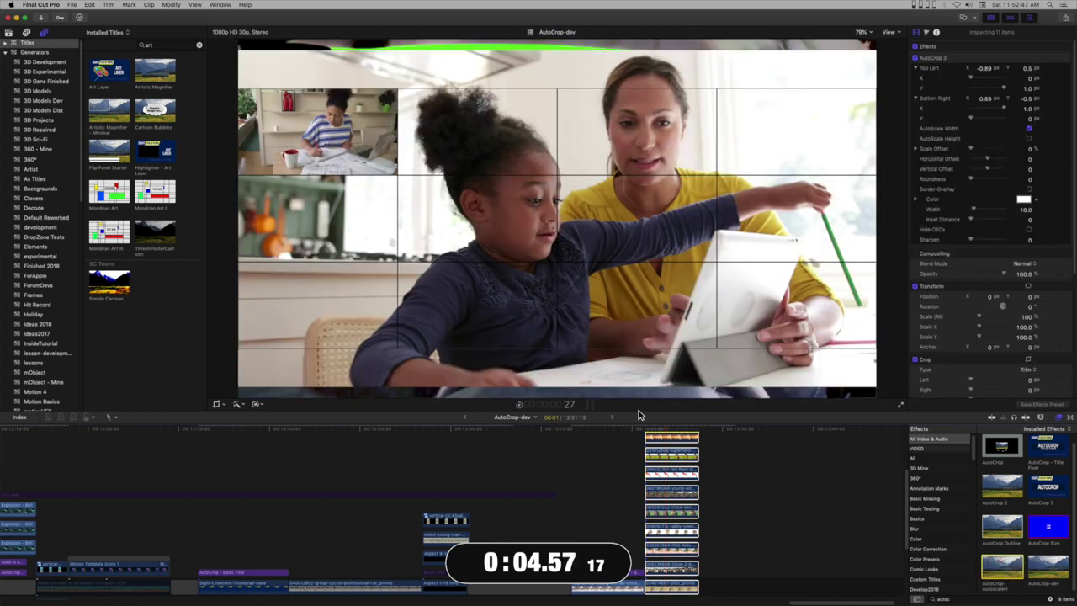
scroll(729, 511, up, 5)
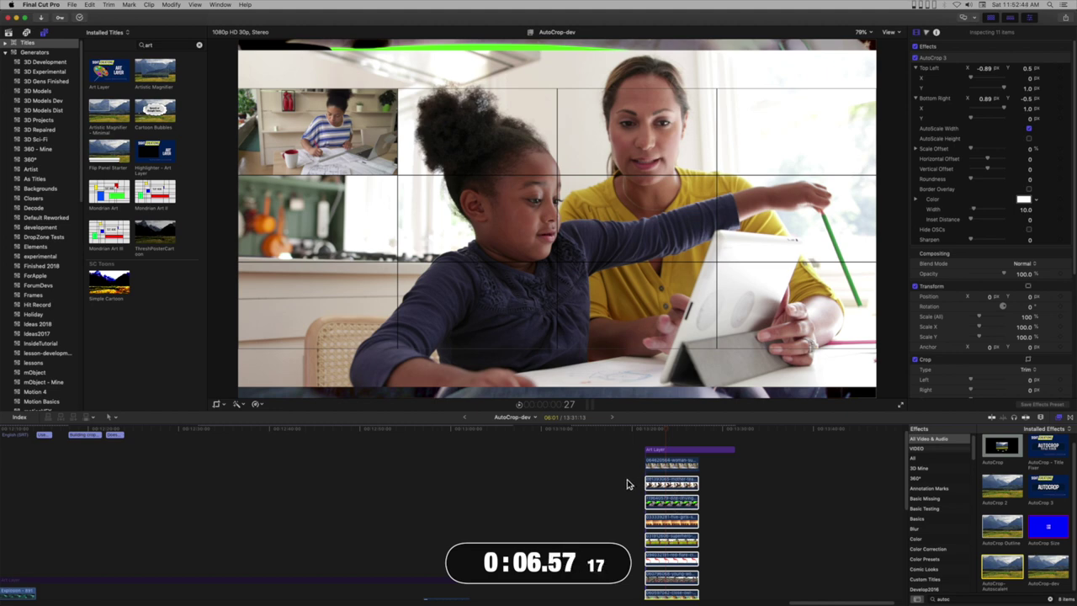
click(670, 435)
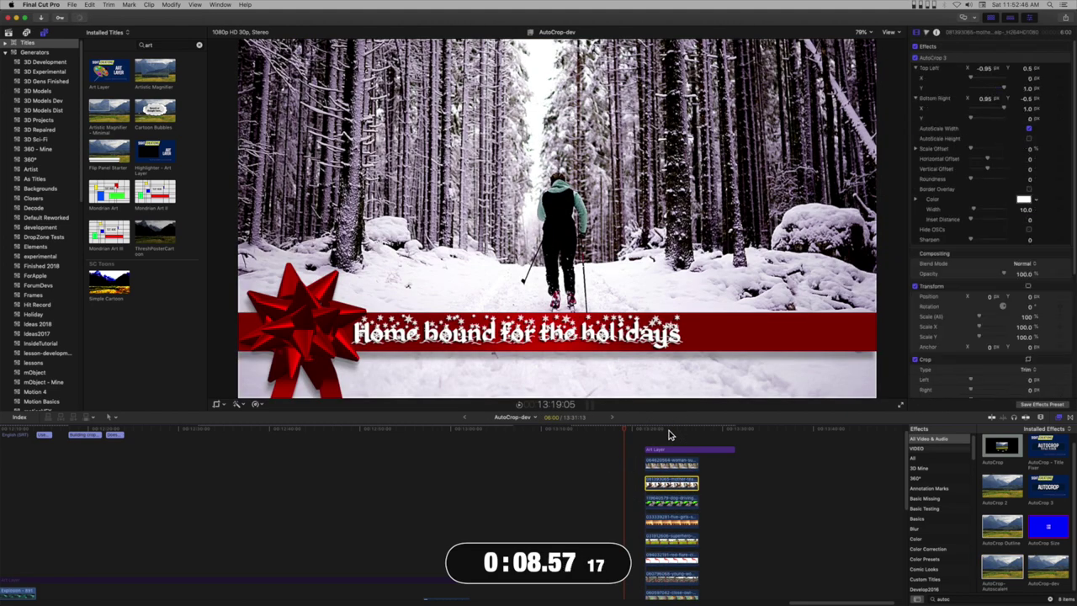
click(669, 434)
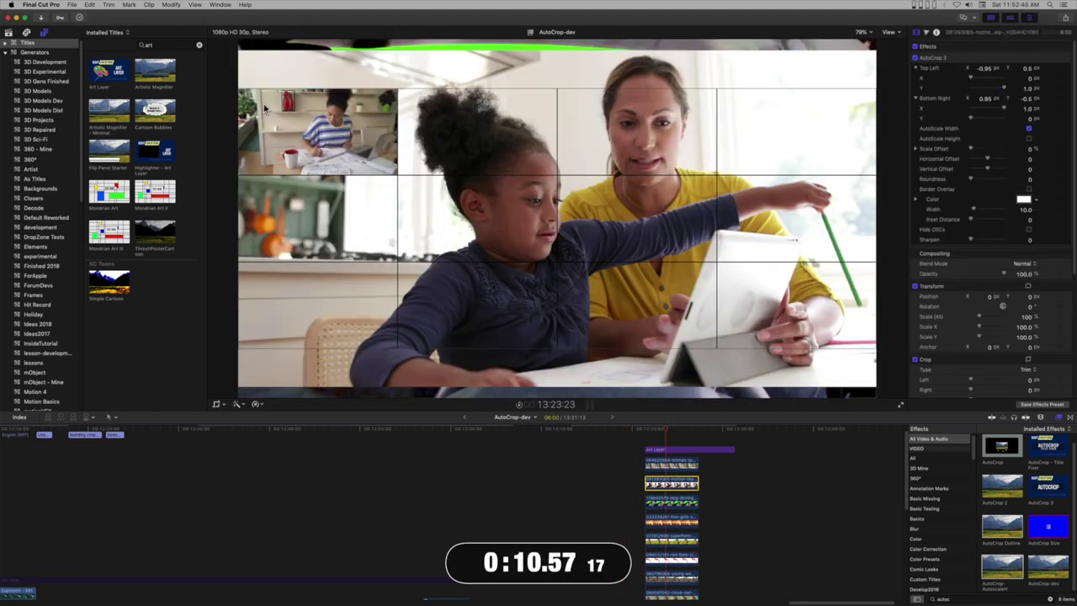
Crop the mother-and-daughter clip into the second cell of the top row
click(960, 57)
drag(238, 52, 397, 87)
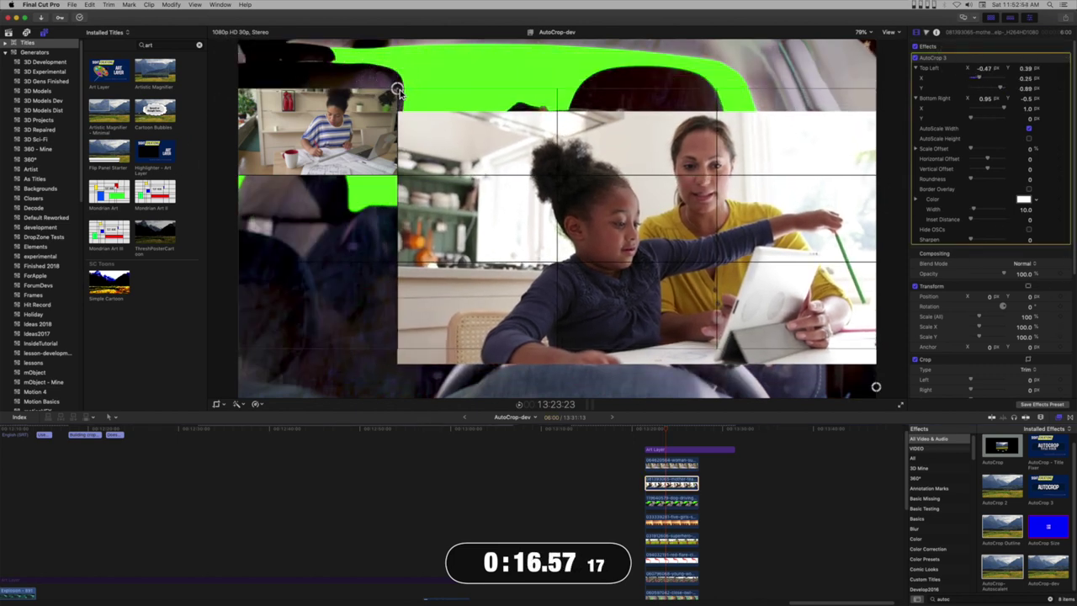
drag(876, 388, 560, 178)
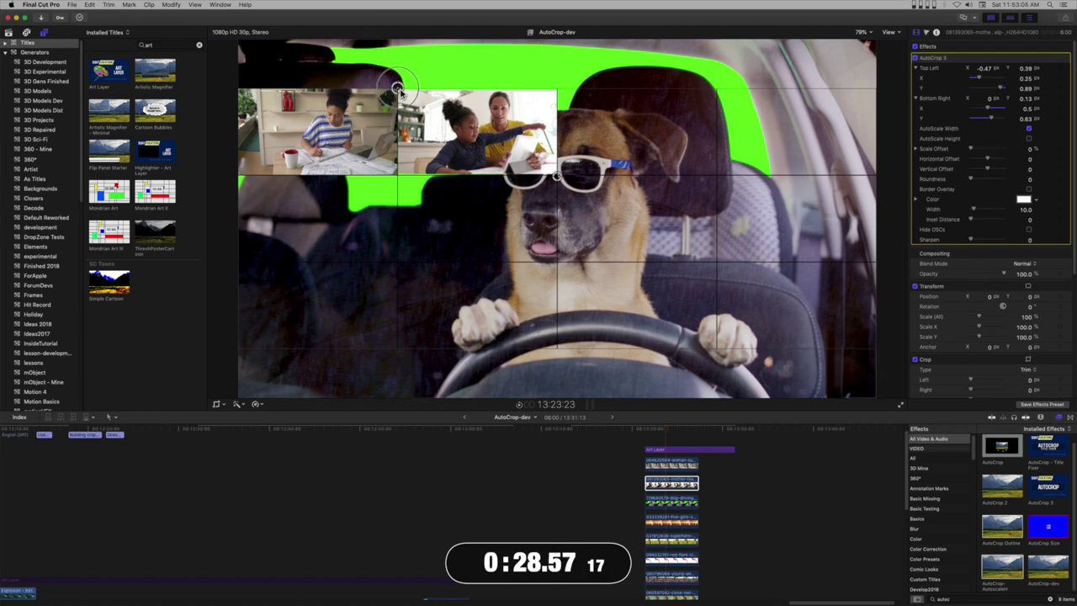
Select the dog-driving clip and crop it into the third cell of the top row
click(679, 505)
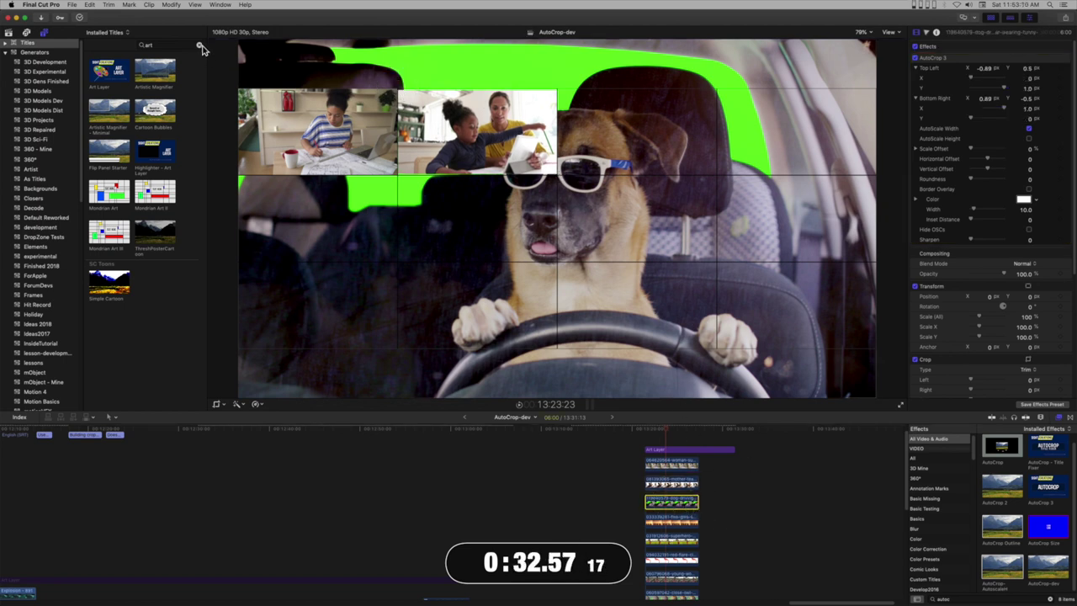
click(974, 64)
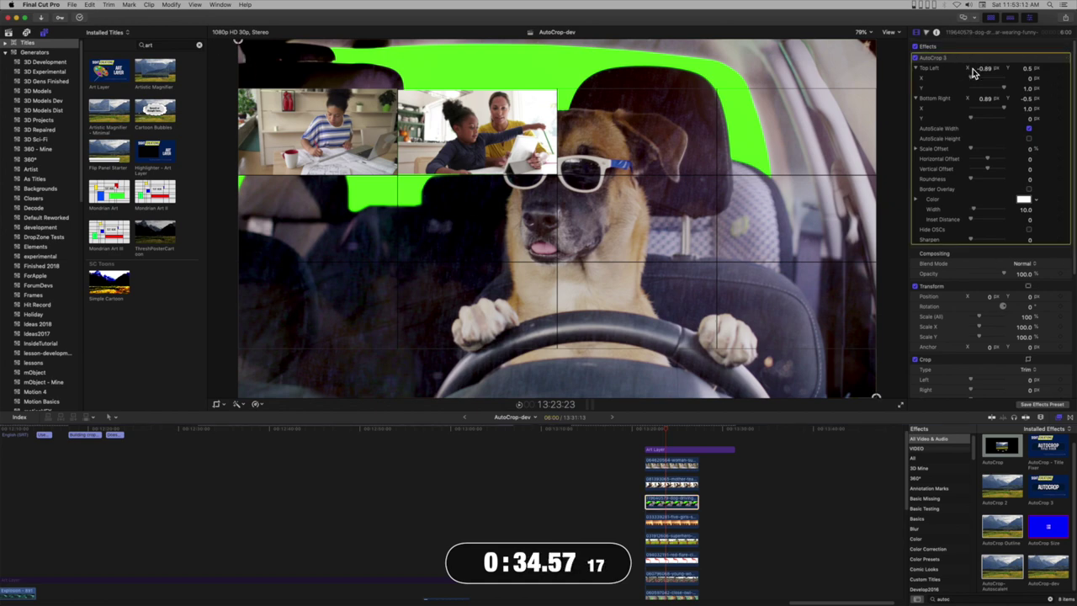
drag(240, 46, 557, 90)
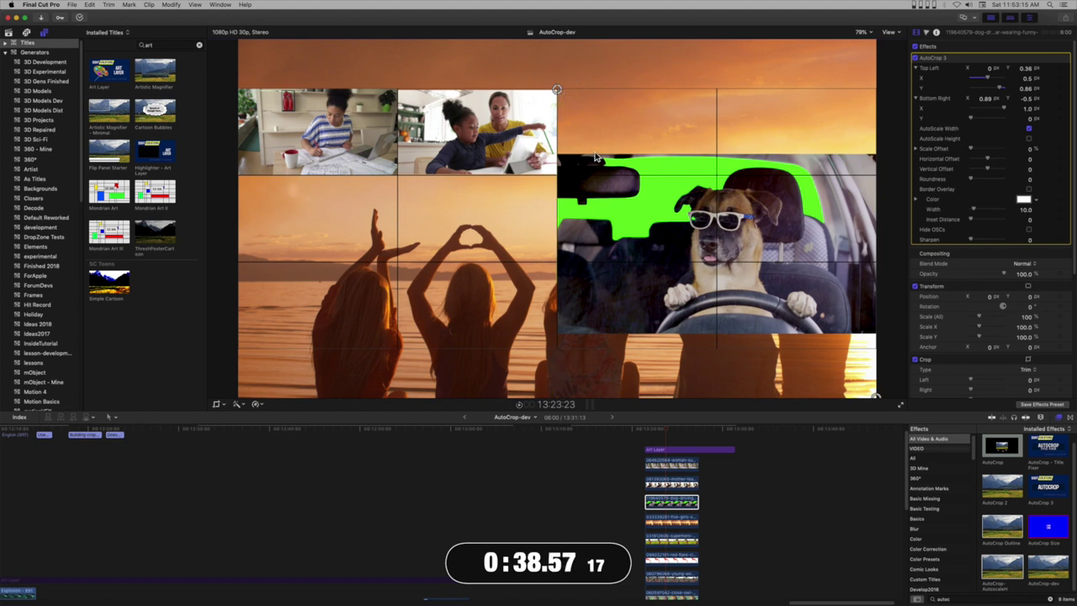
mouse_move(877, 397)
mouse_down()
mouse_move(875, 175)
mouse_move(718, 178)
mouse_up()
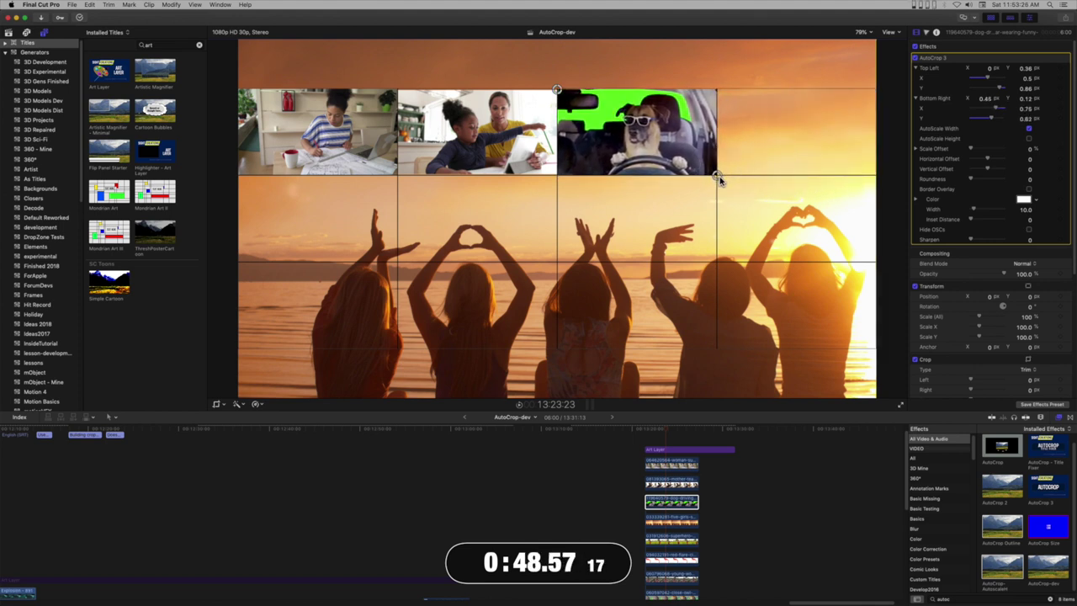
Select the five-girls sunset clip and crop it into the top row's fourth cell
click(665, 526)
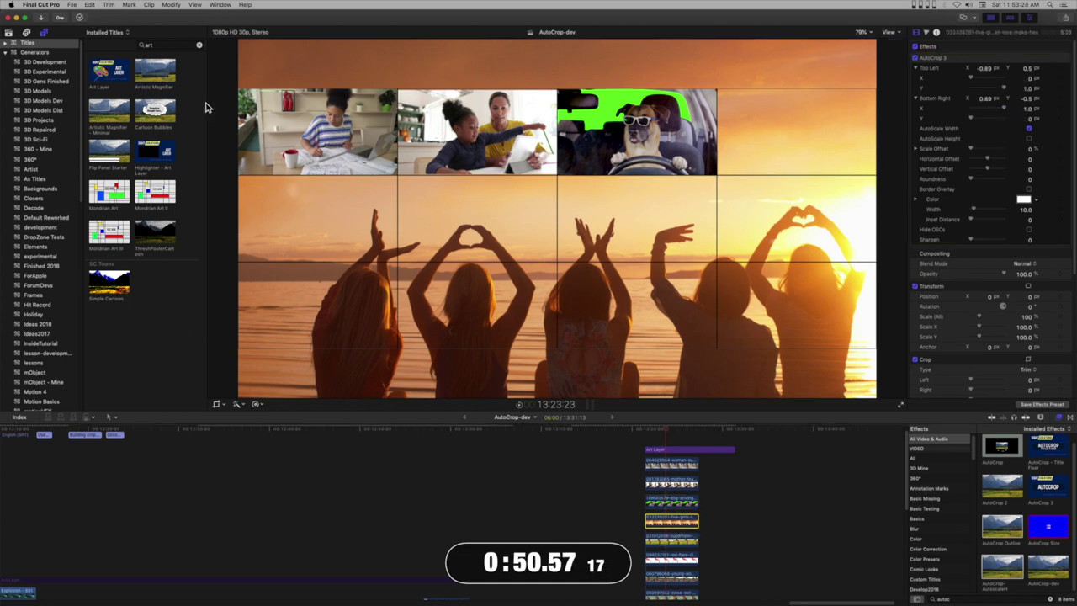
click(966, 57)
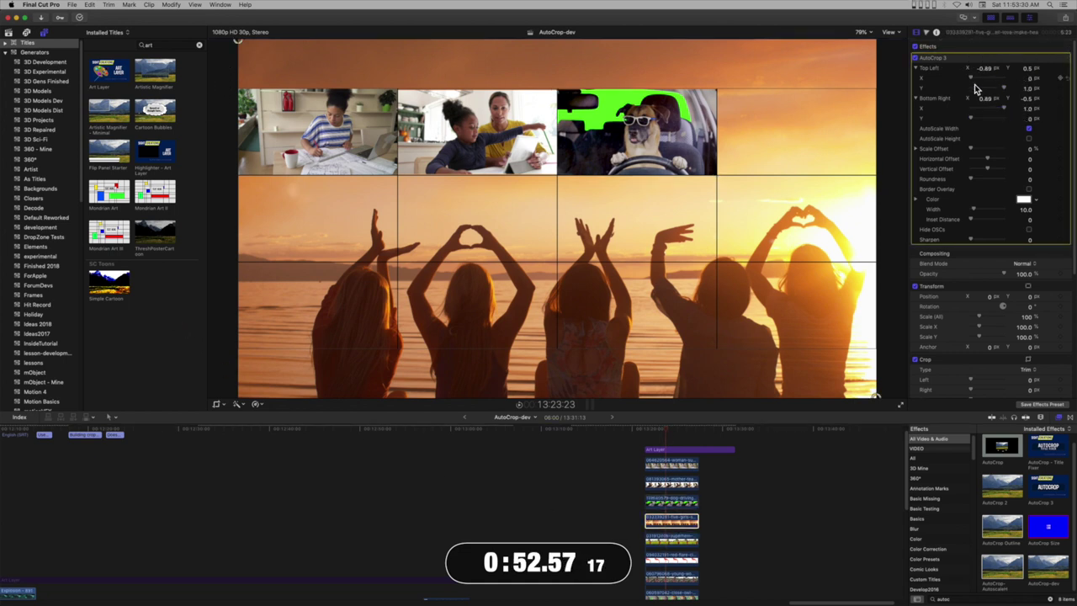
drag(239, 44, 720, 91)
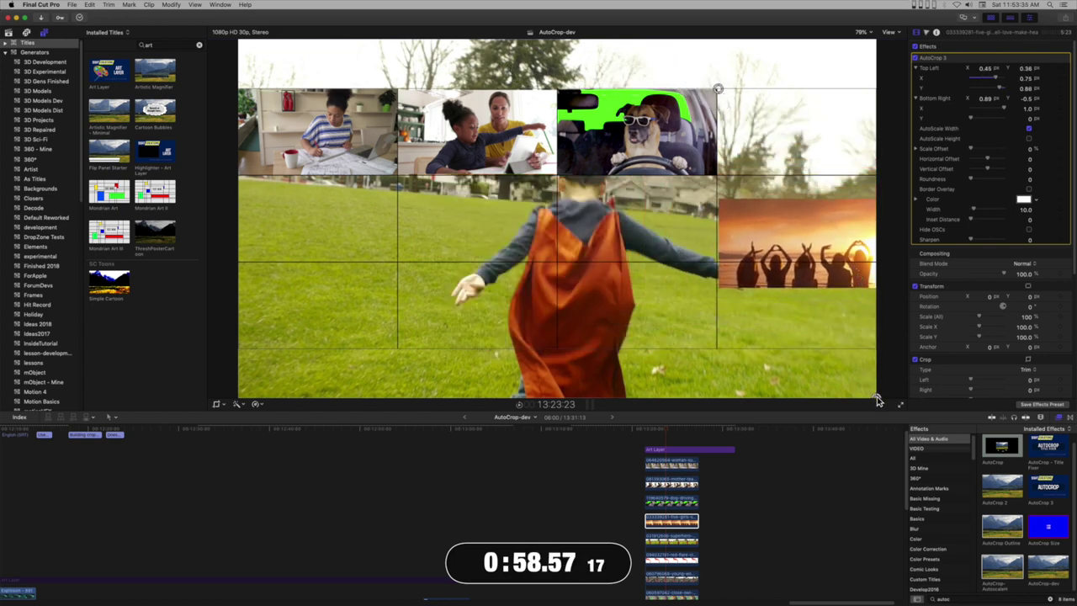
drag(878, 402, 880, 178)
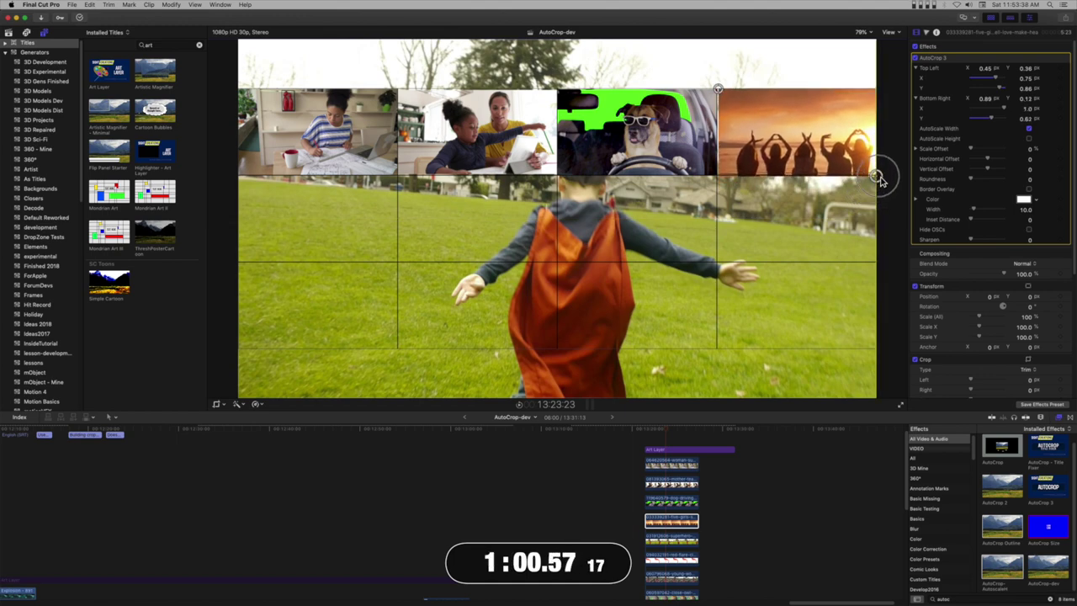
Select the caped boy clip and crop it into row two's left cell
click(691, 541)
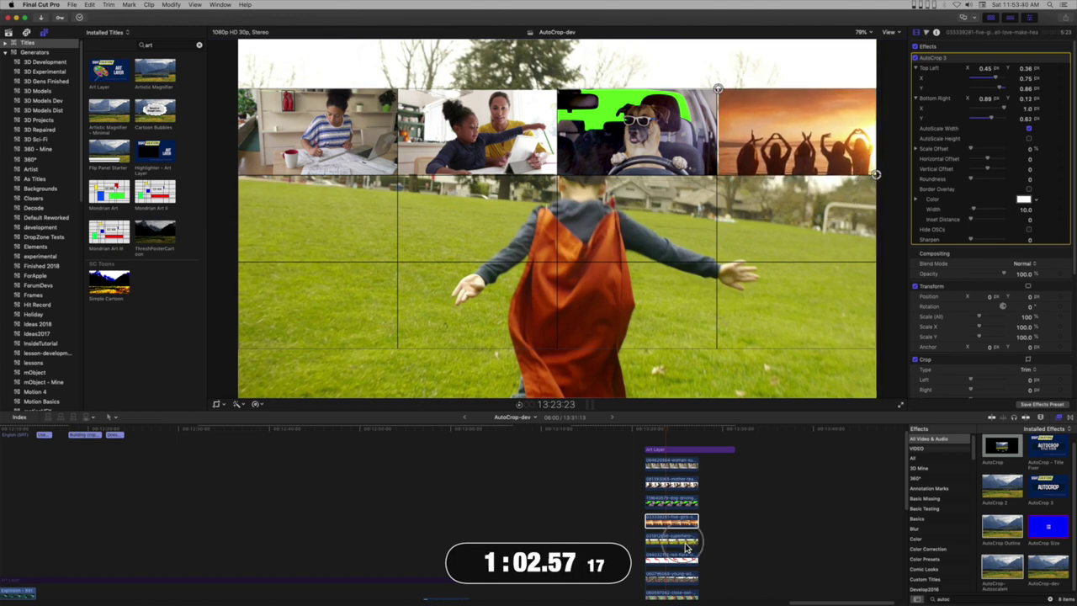
click(968, 67)
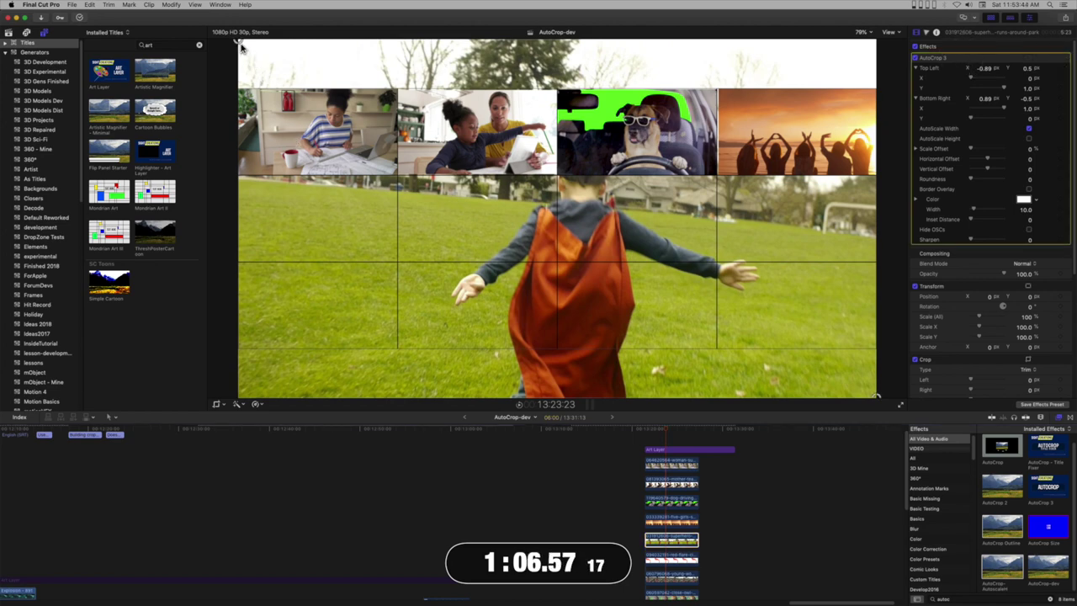
drag(244, 50, 241, 176)
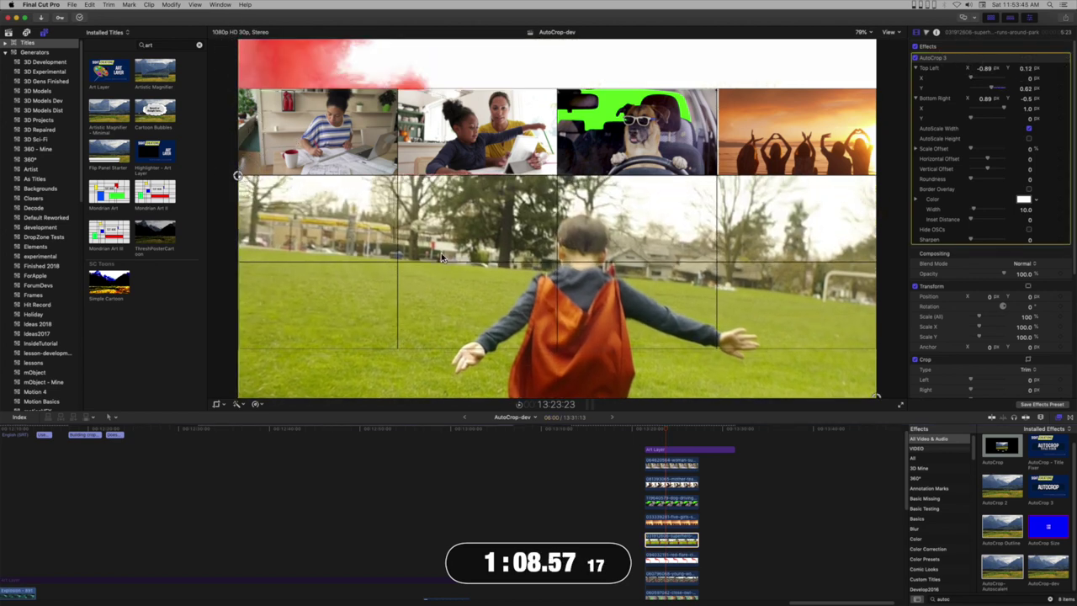
drag(883, 403, 398, 262)
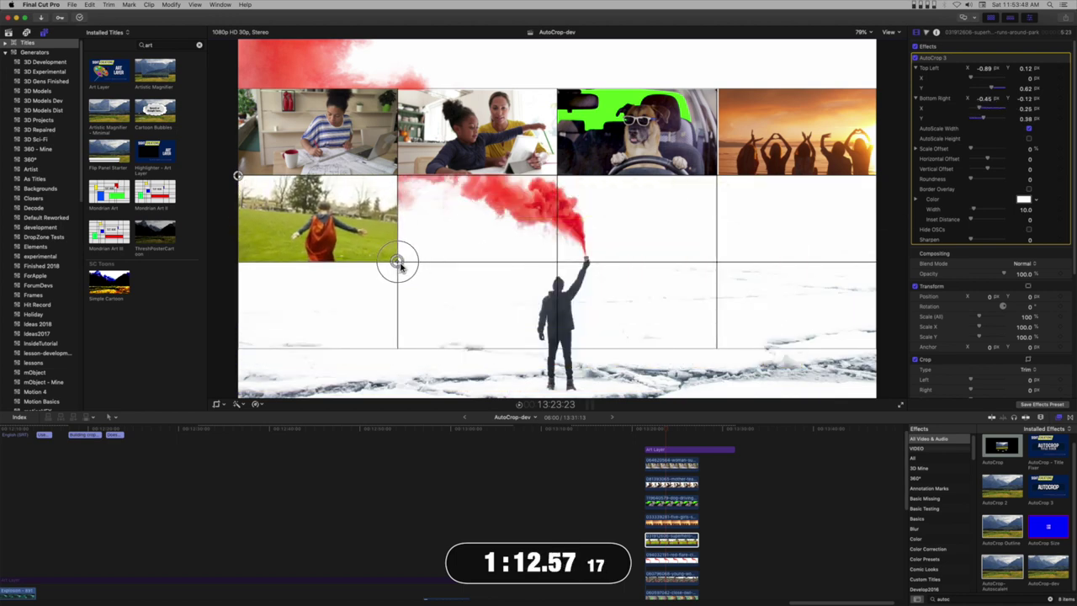
Select the red-smoke snow clip and crop it into row two's second cell
click(683, 558)
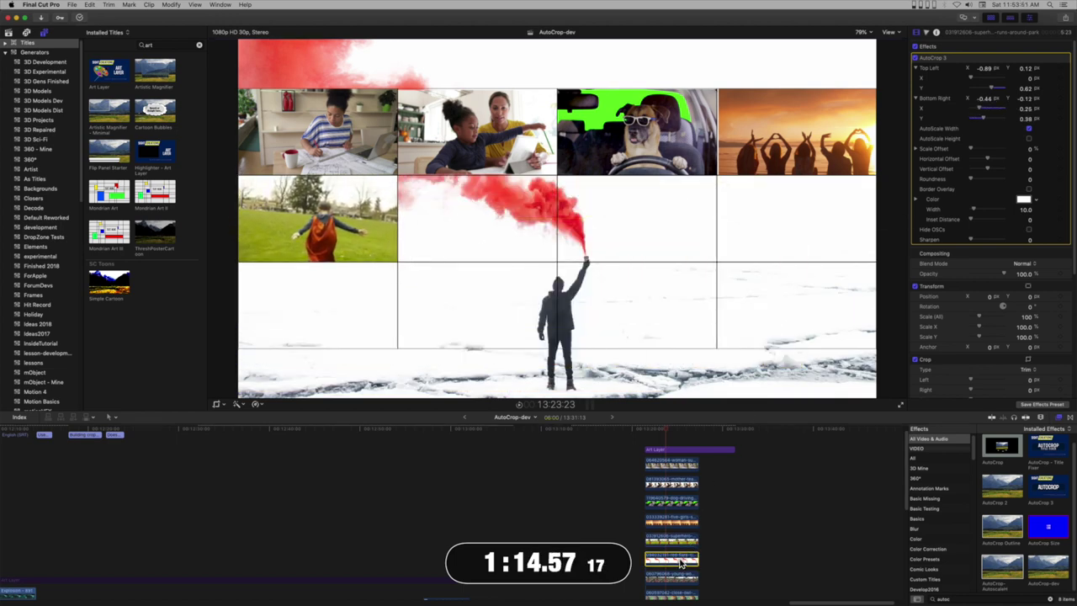
click(981, 72)
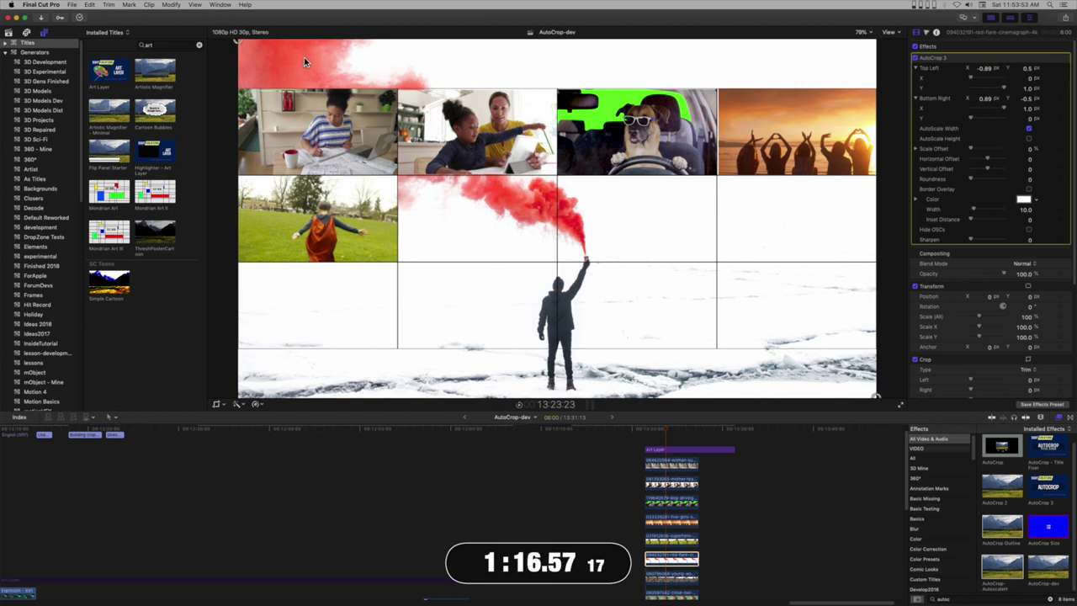
mouse_move(242, 46)
mouse_down()
mouse_move(377, 113)
mouse_move(400, 179)
mouse_up()
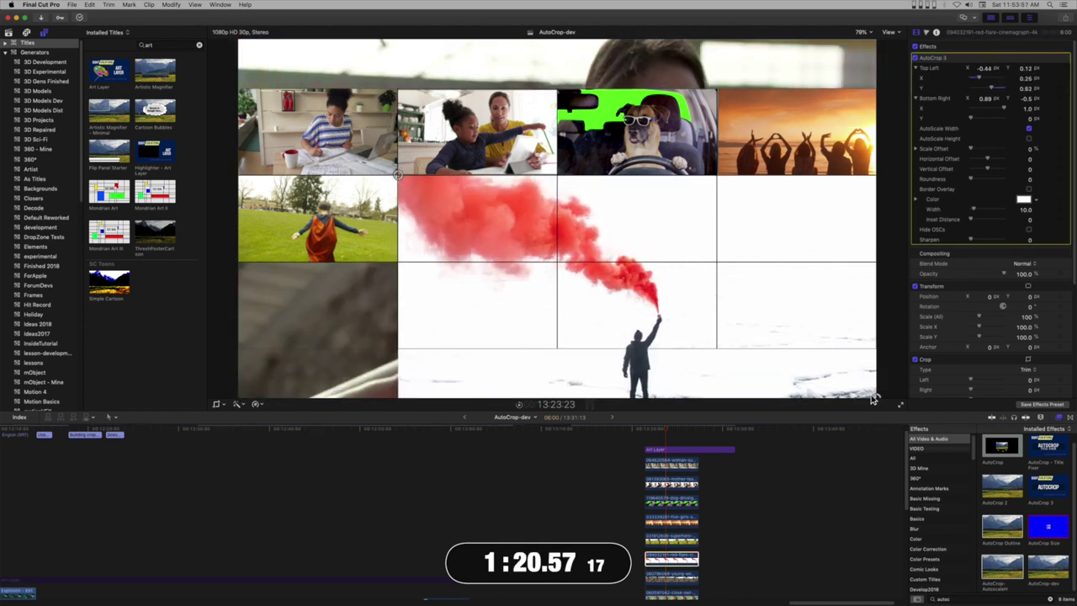
drag(873, 399, 557, 261)
Select the pink-top runner clip and crop it into row two's third cell
click(672, 578)
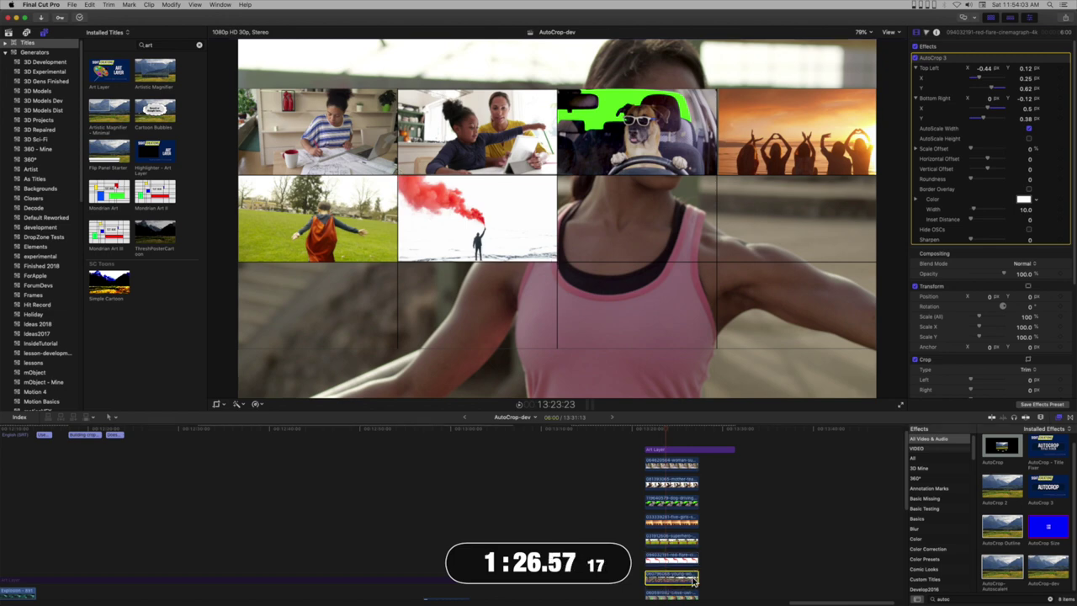
click(1026, 76)
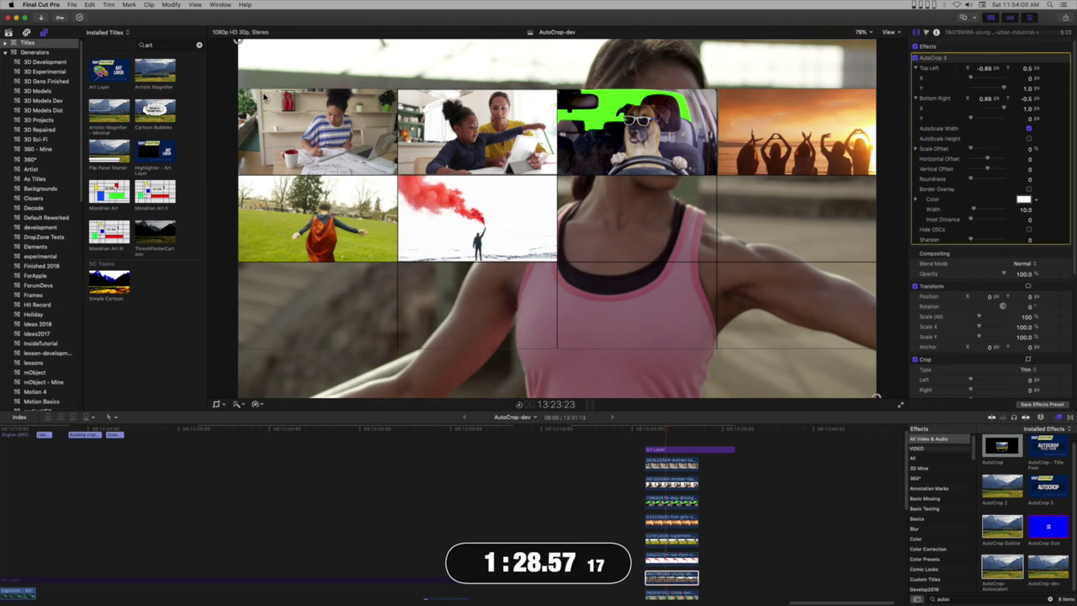
drag(240, 41, 560, 181)
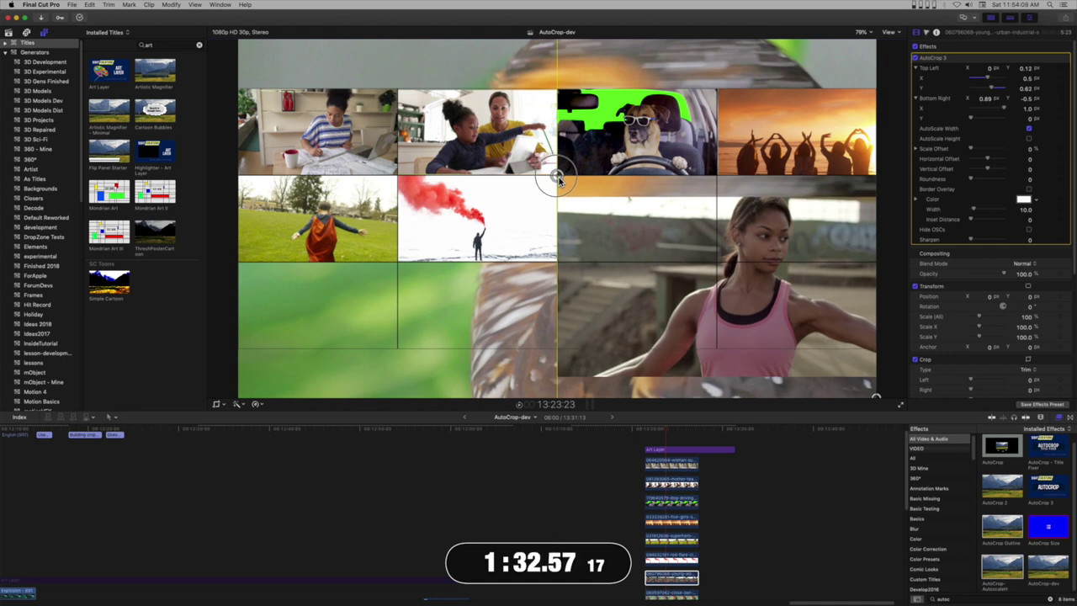
drag(877, 402, 716, 263)
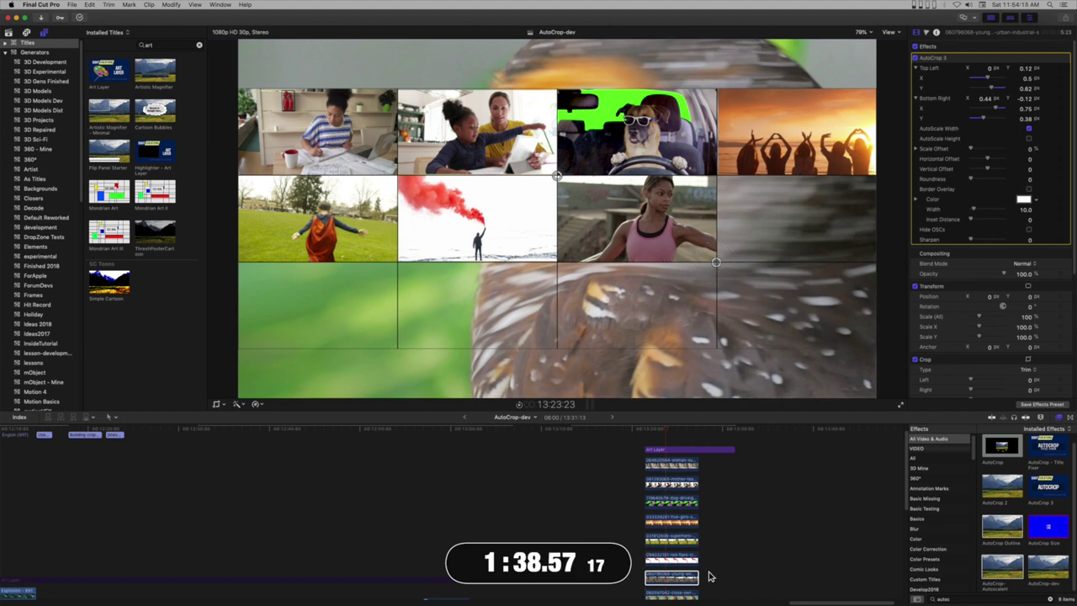
scroll(724, 565, down, 3)
click(673, 545)
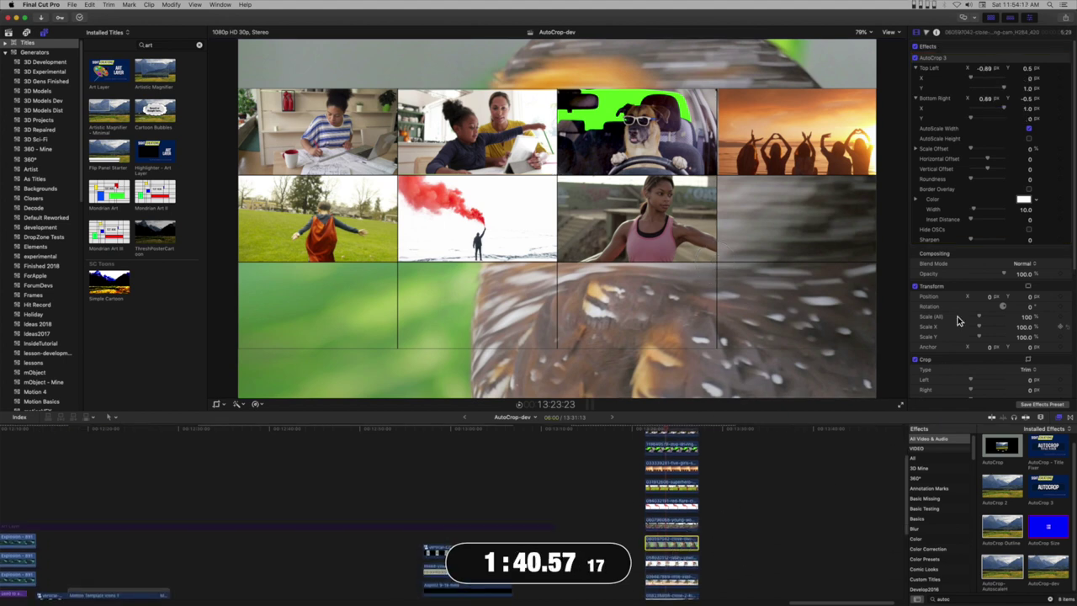
Drag the eagle clip's AutoCrop 3 corners to fit it into row two's rightmost cell
click(973, 59)
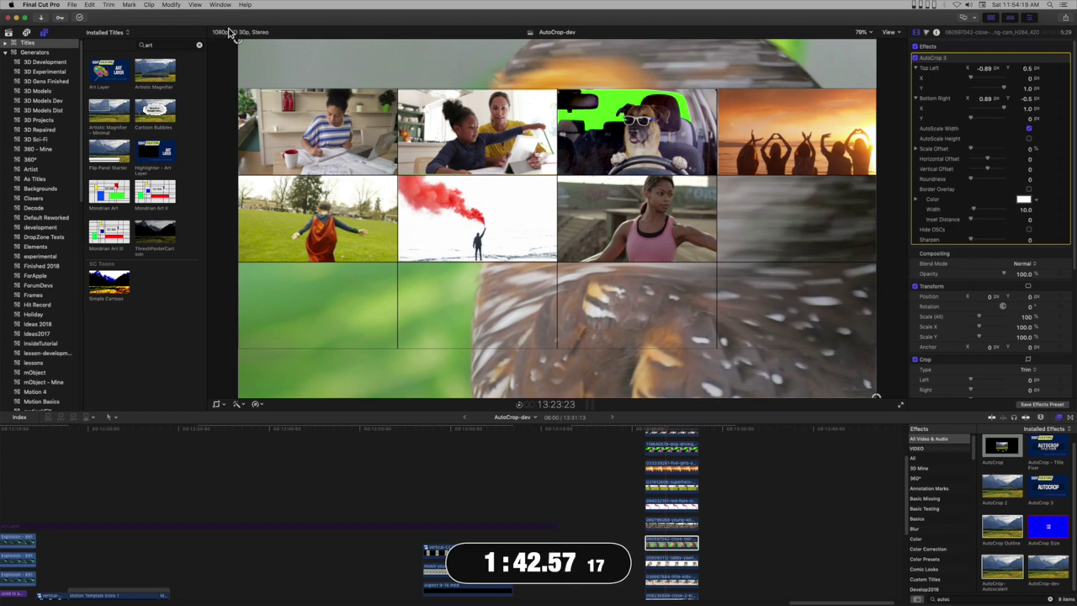
drag(240, 46, 717, 176)
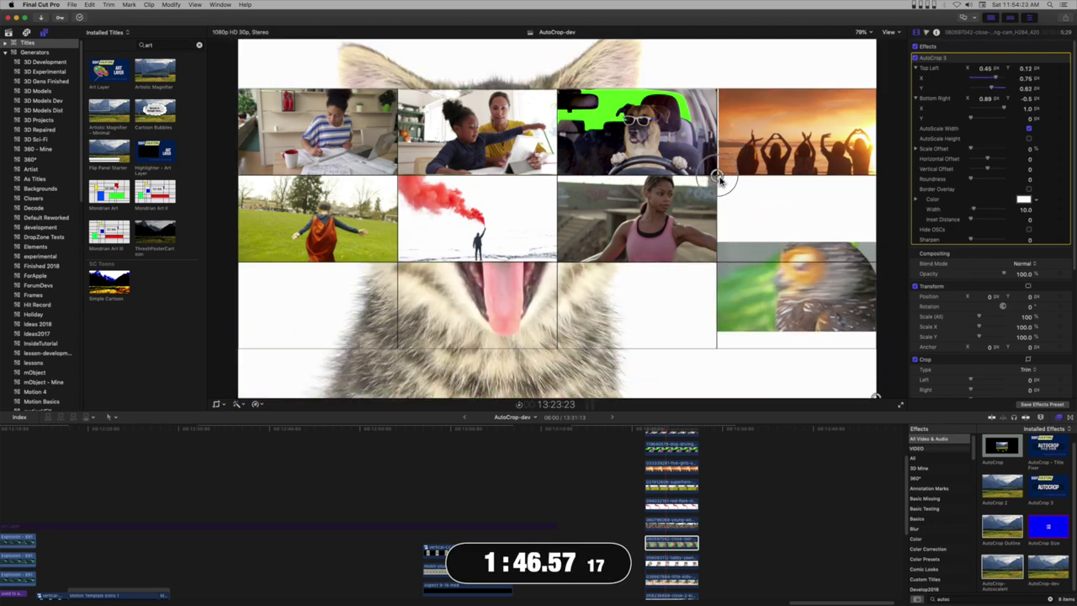
drag(875, 395, 876, 264)
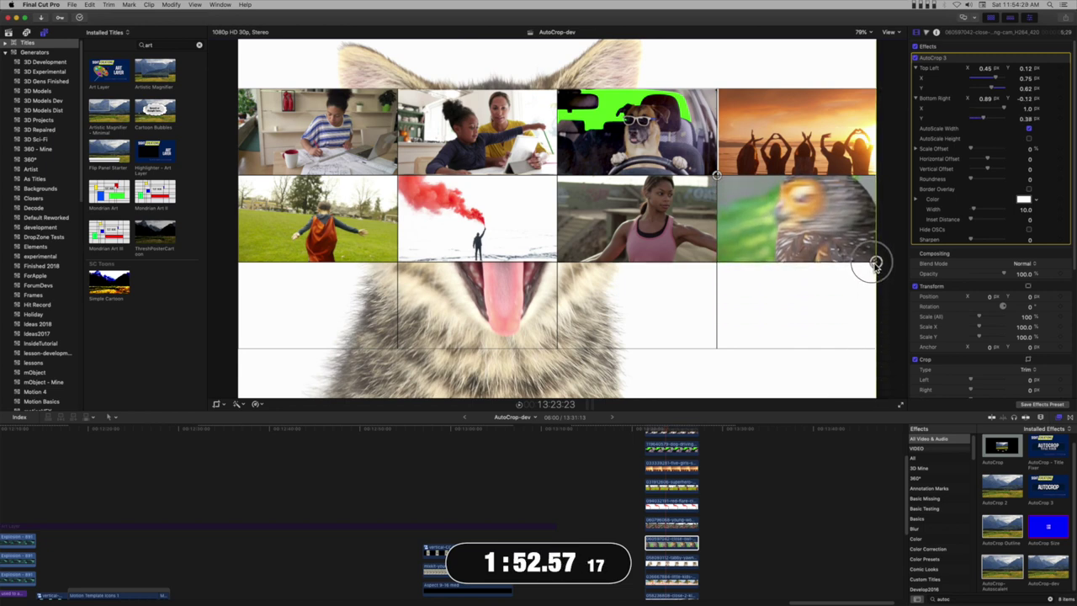
click(685, 565)
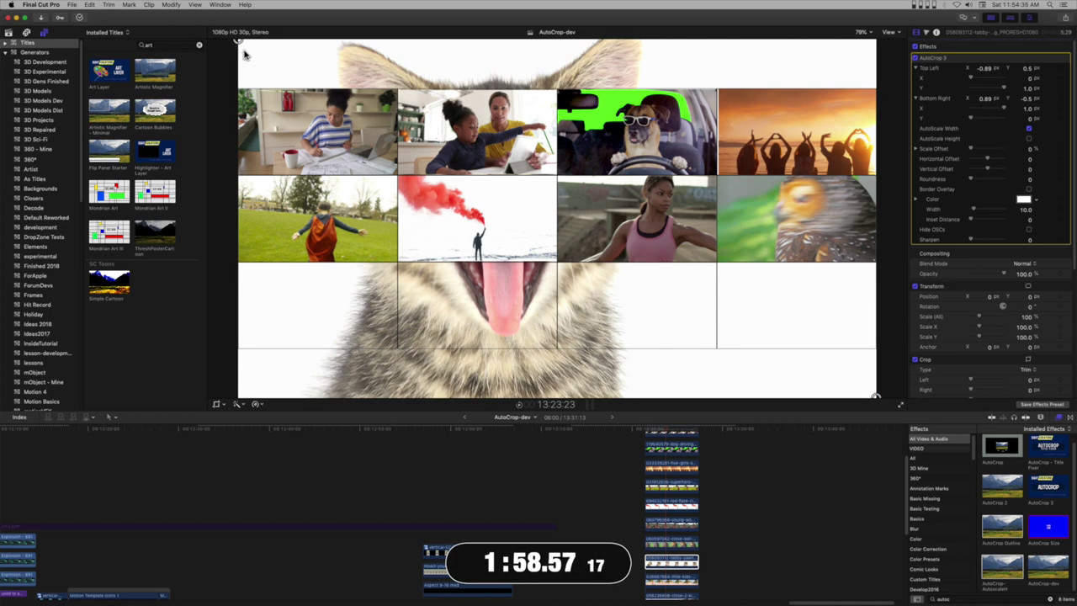
Drag the cat clip's crop corners to fit it into the bottom-left grid cell
drag(240, 42, 241, 267)
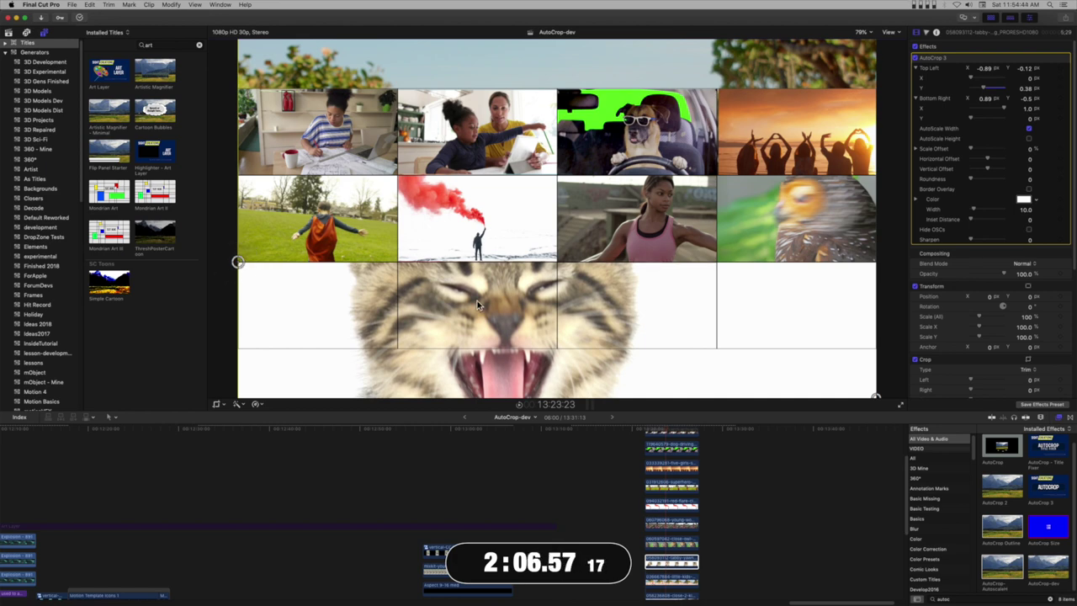
click(818, 390)
drag(818, 390, 401, 352)
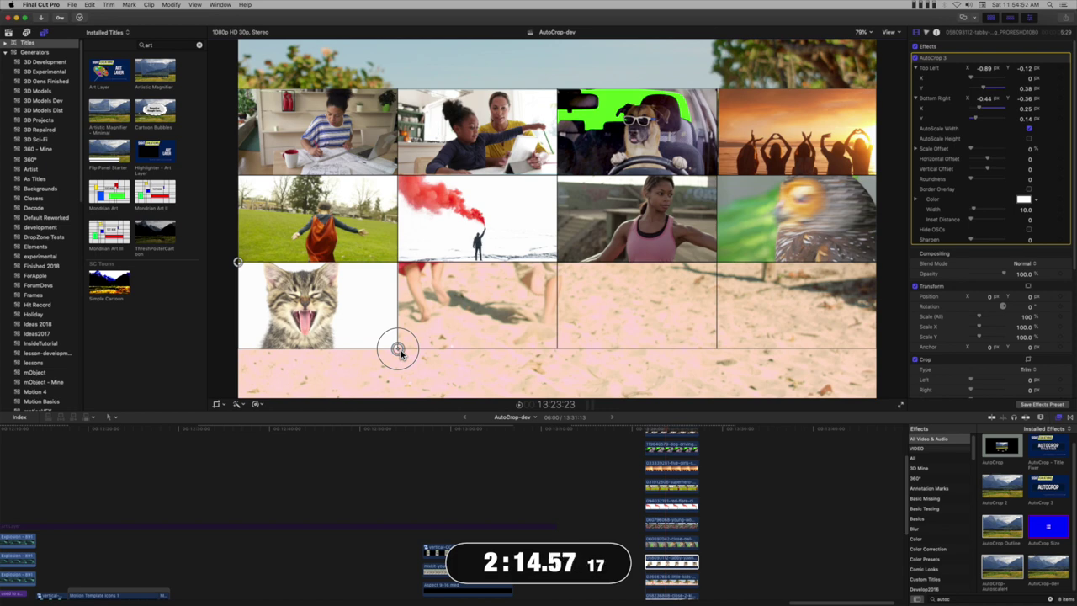
drag(400, 354, 398, 349)
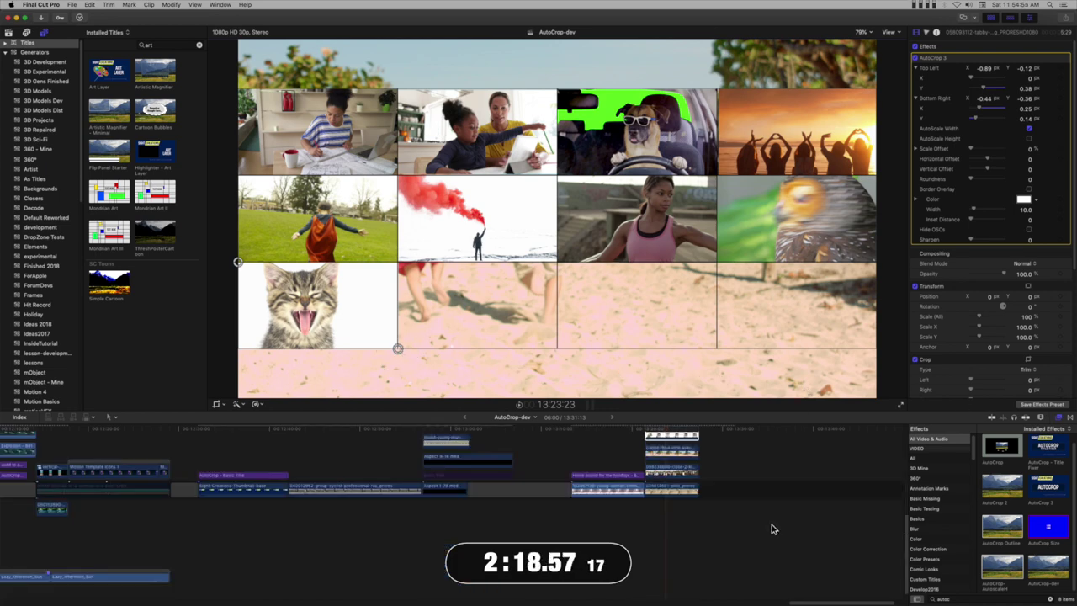
Select the beach children clip and crop it into the bottom row's second cell
click(677, 457)
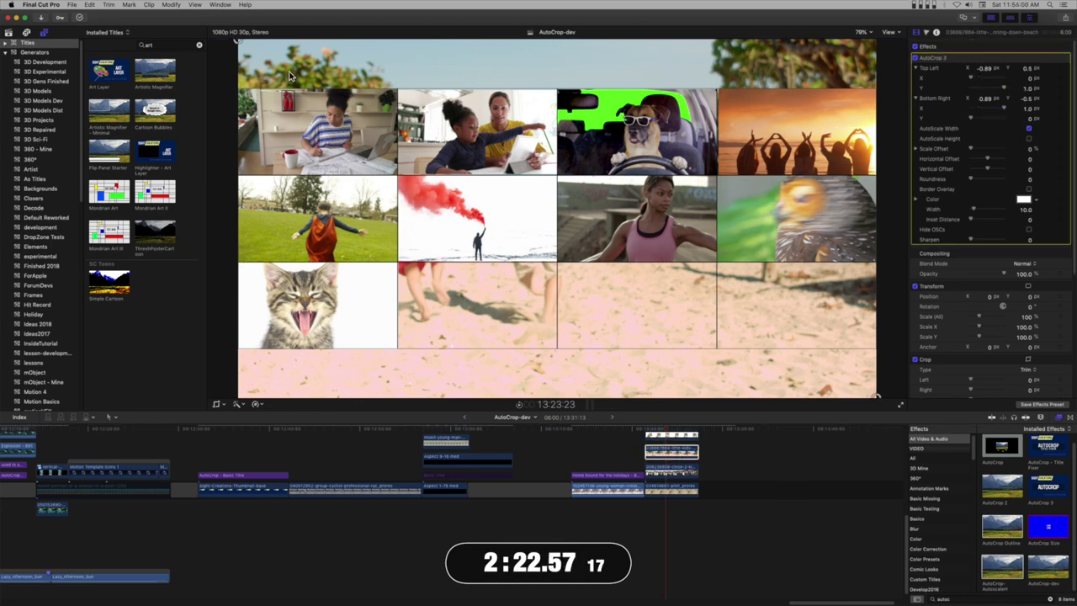
drag(240, 50, 399, 264)
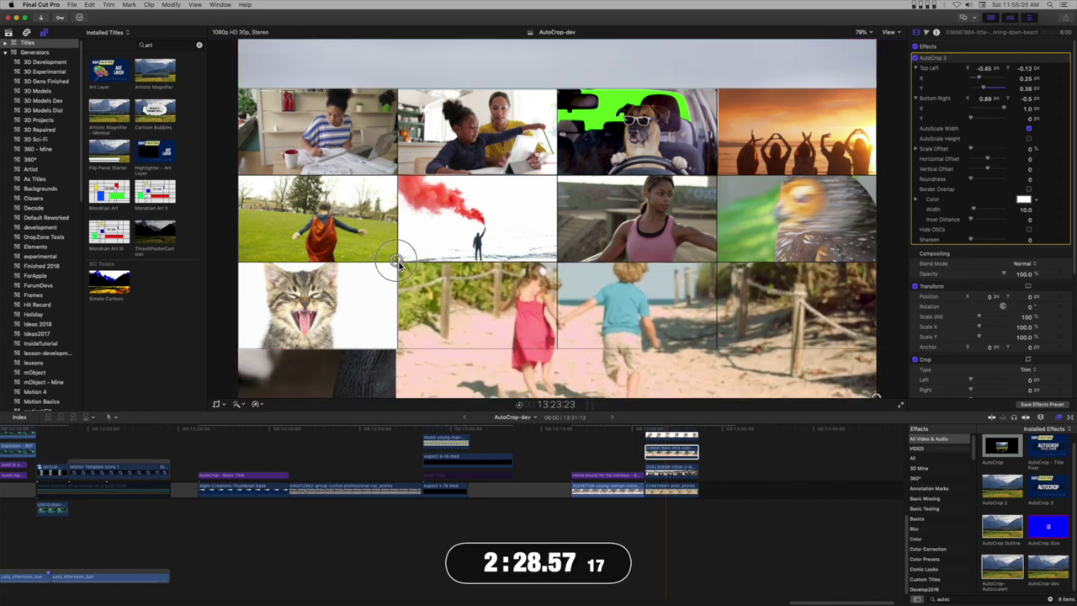
drag(400, 264, 400, 265)
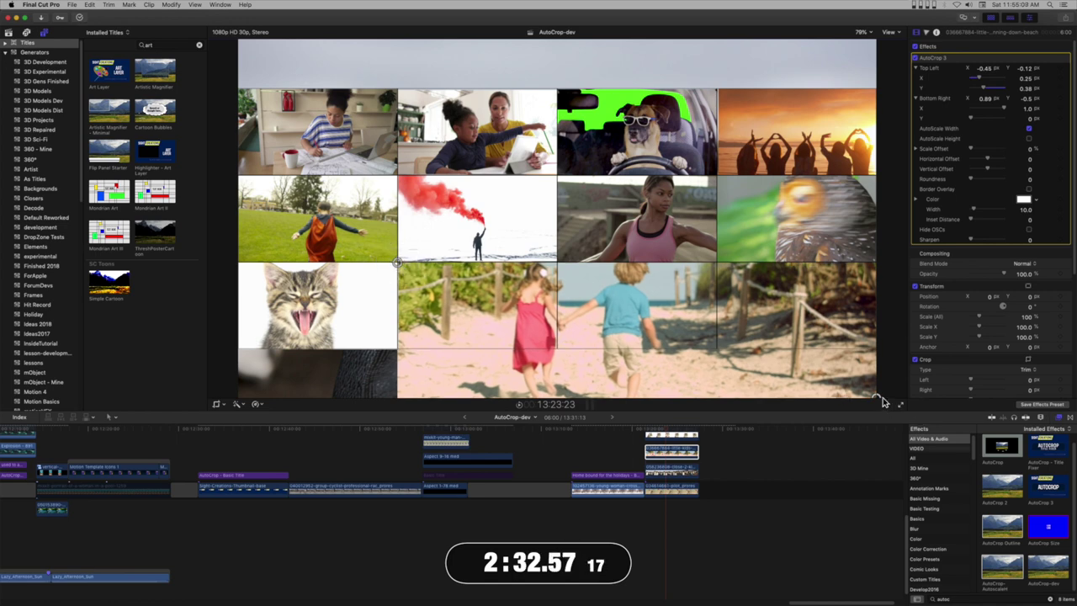
mouse_move(882, 403)
mouse_down()
mouse_move(592, 322)
mouse_move(558, 351)
mouse_up()
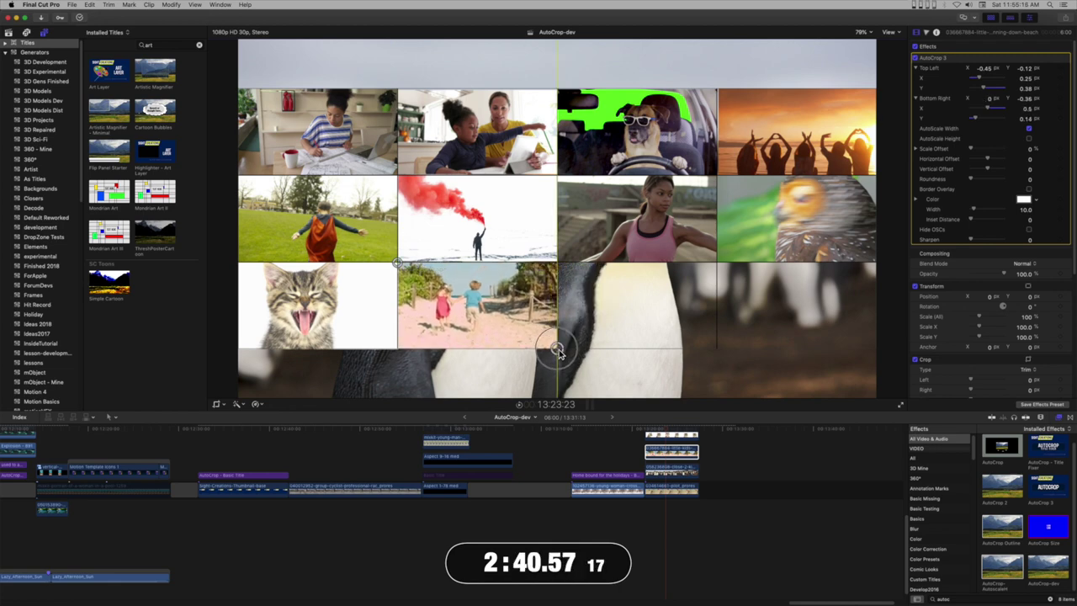
click(678, 472)
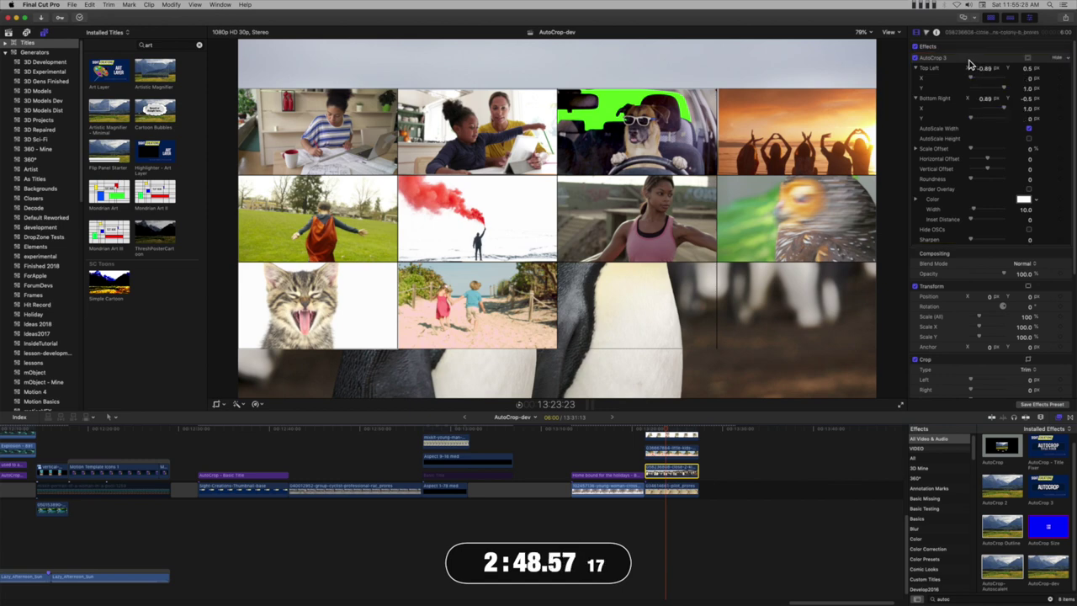
Drag the penguin clip's AutoCrop top-left and bottom-right corners into the third bottom-row cell
click(970, 64)
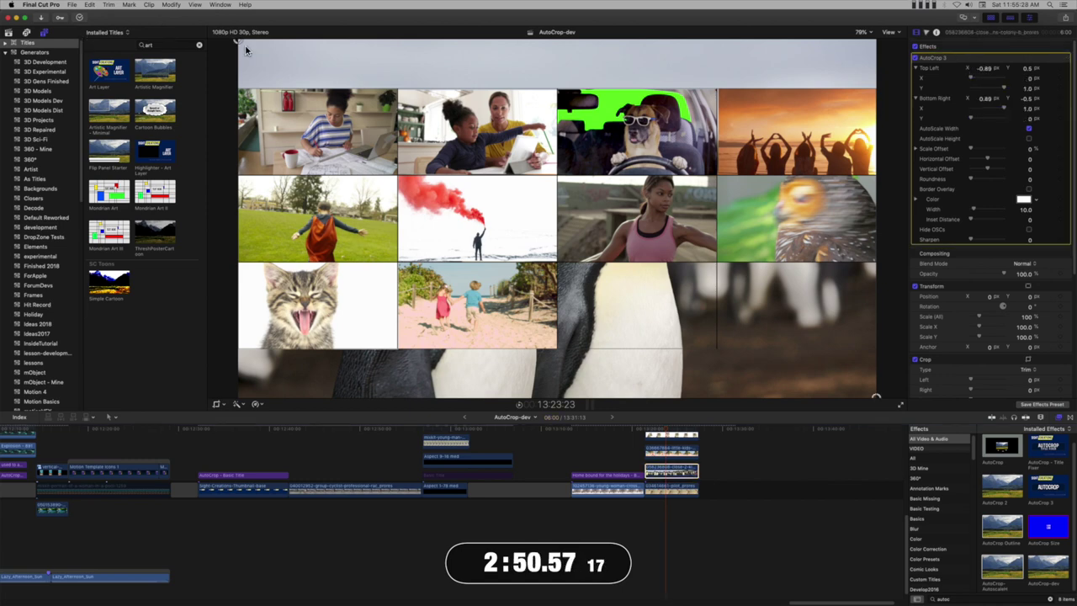
drag(245, 49, 479, 224)
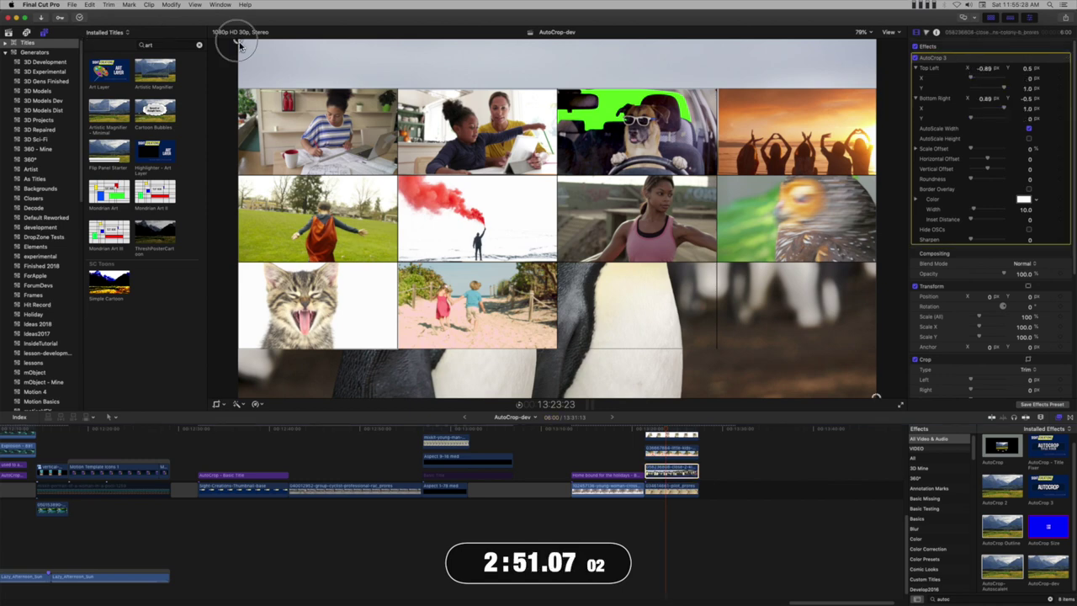
click(637, 274)
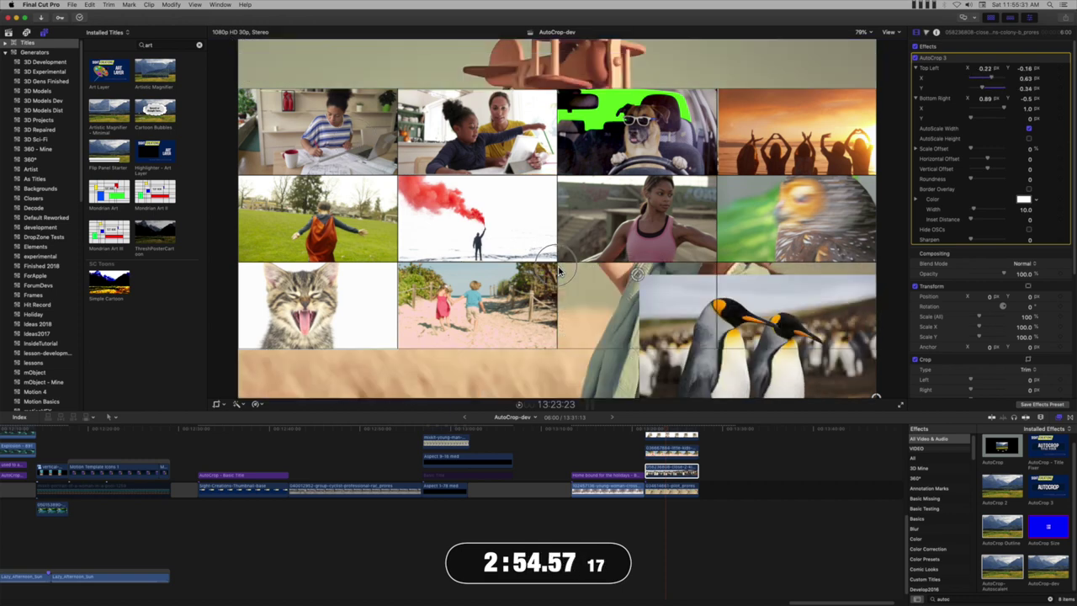
click(559, 271)
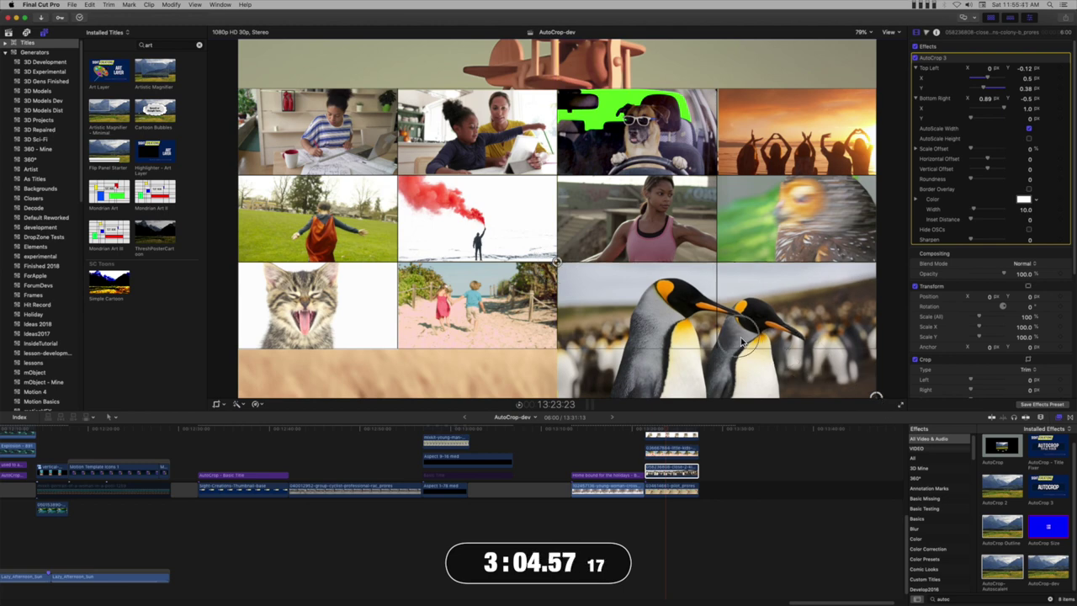
drag(877, 400, 720, 354)
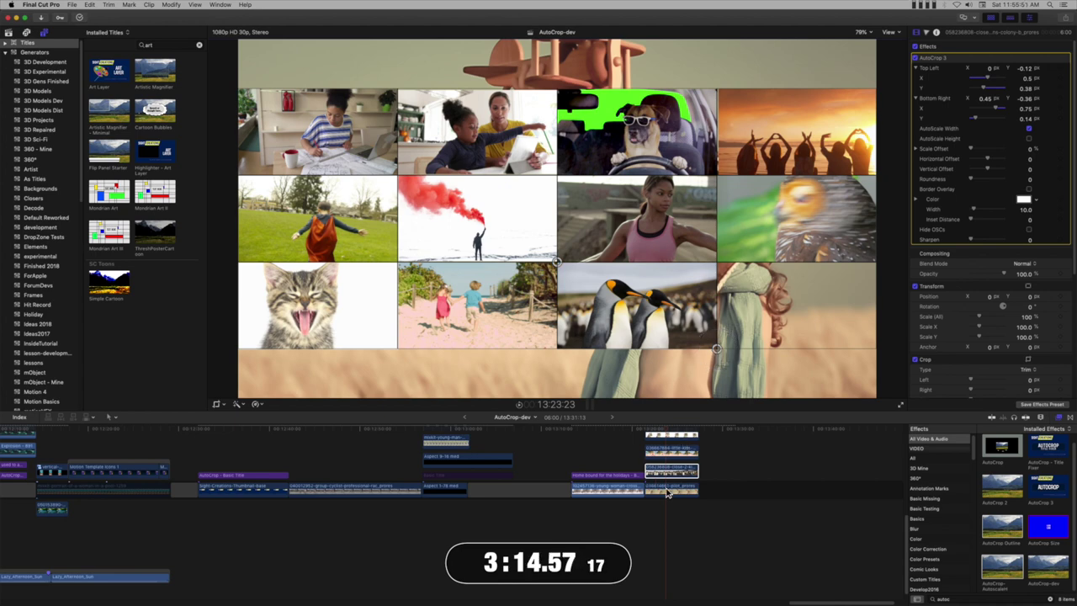
click(695, 489)
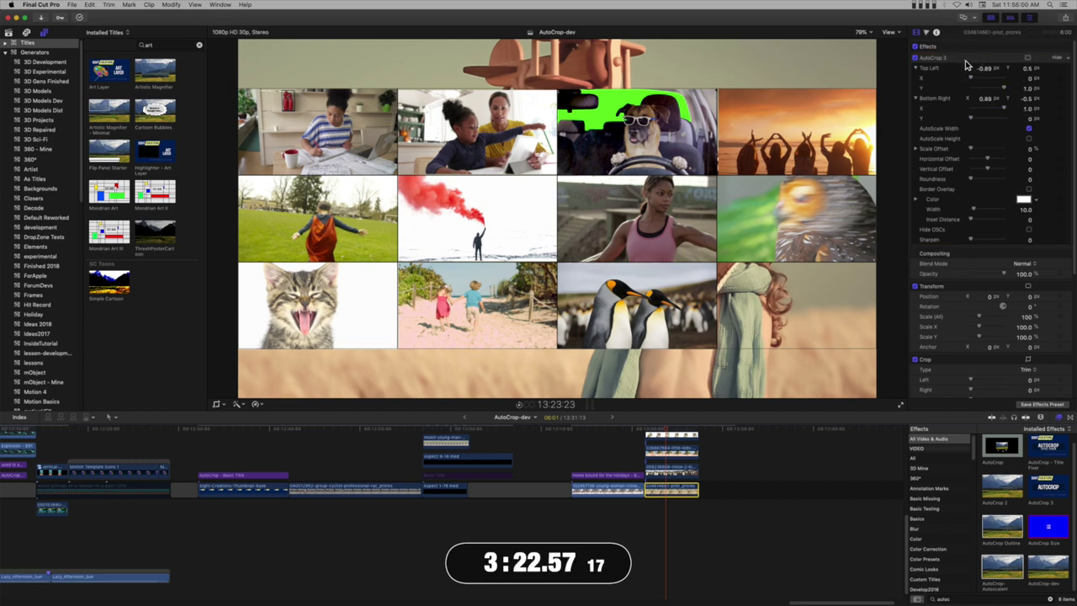
Drag the toy-plane clip's AutoCrop 3 corners so it fills the bottom-right cell
click(966, 62)
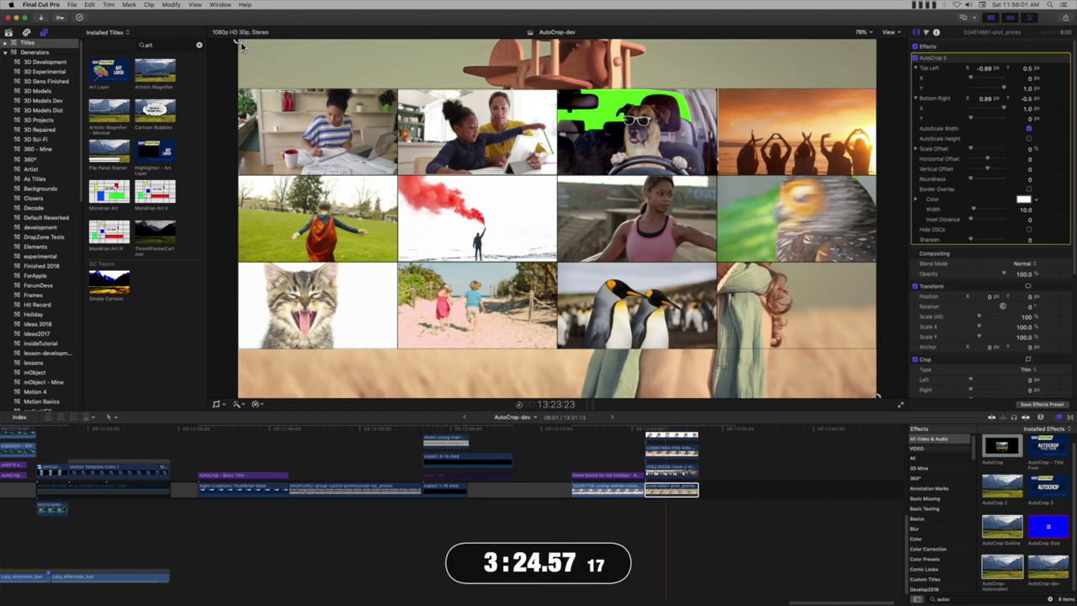
drag(241, 46, 713, 273)
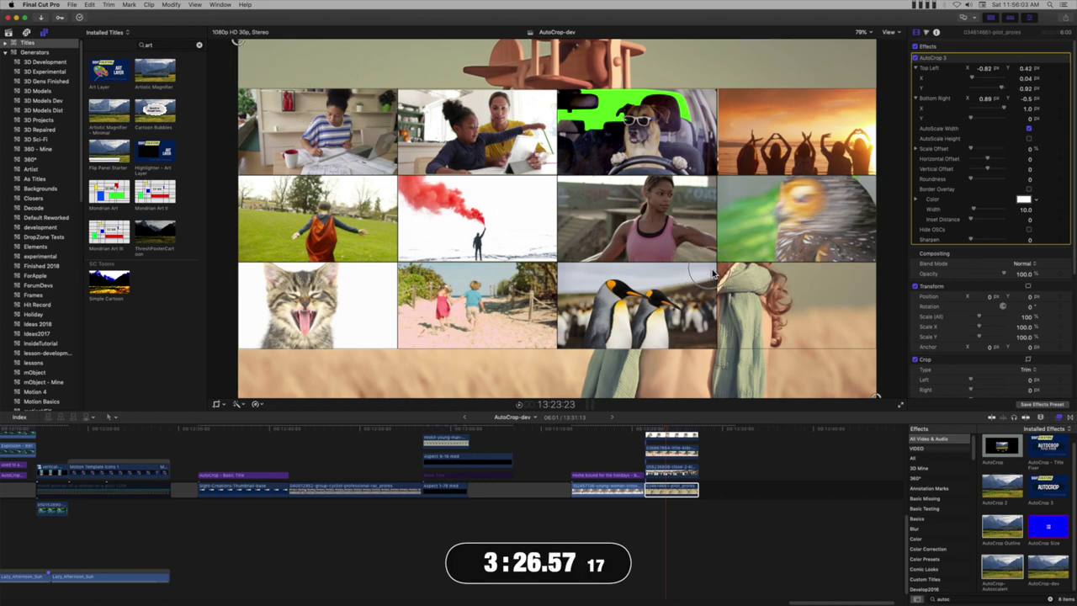
drag(713, 273, 718, 266)
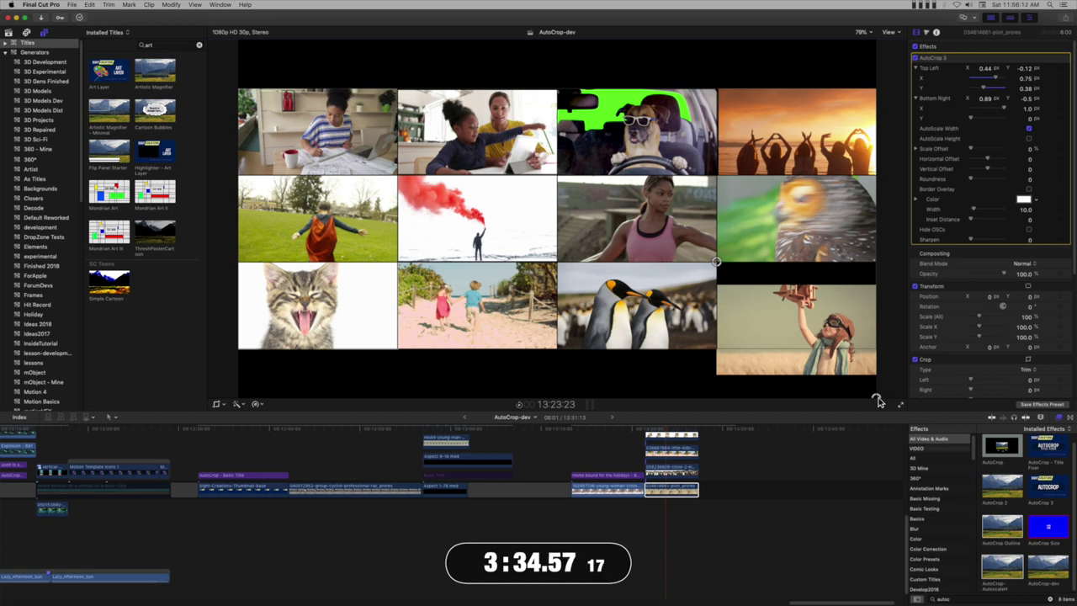
drag(878, 371, 877, 352)
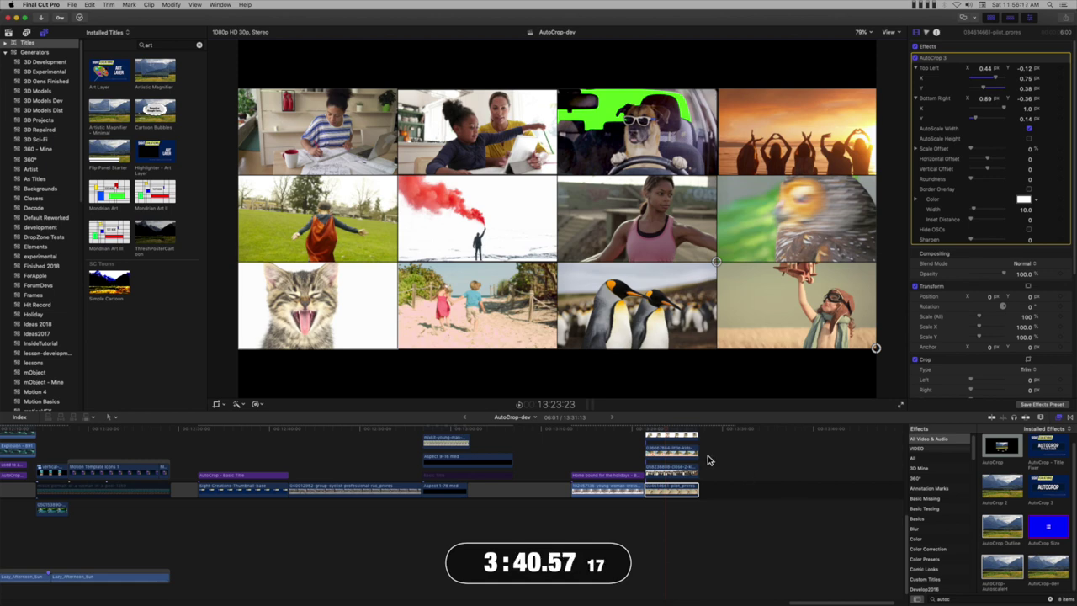
scroll(707, 459, up, 5)
scroll(680, 460, up, 3)
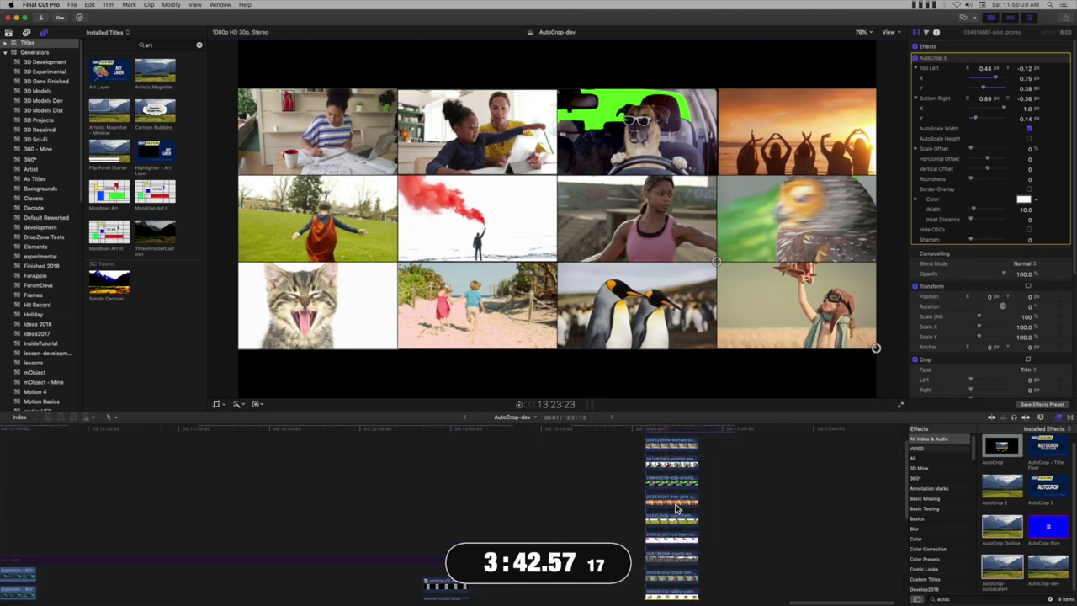
Nudge the top-right sunset tile's top crop edge, then connect an Art Layer title above the stack
click(676, 503)
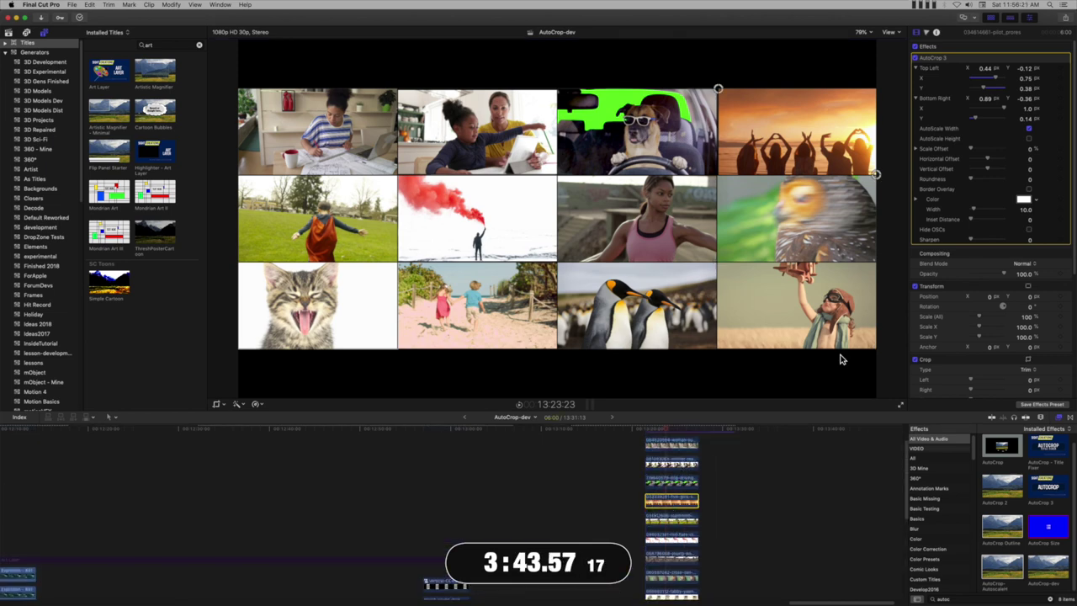
click(719, 89)
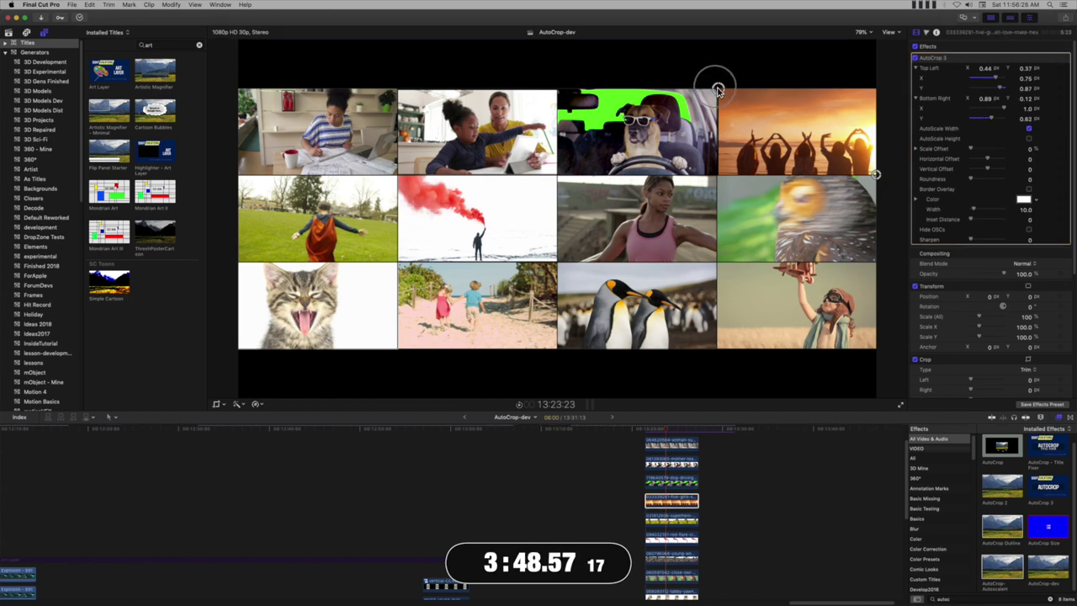
drag(719, 89, 720, 93)
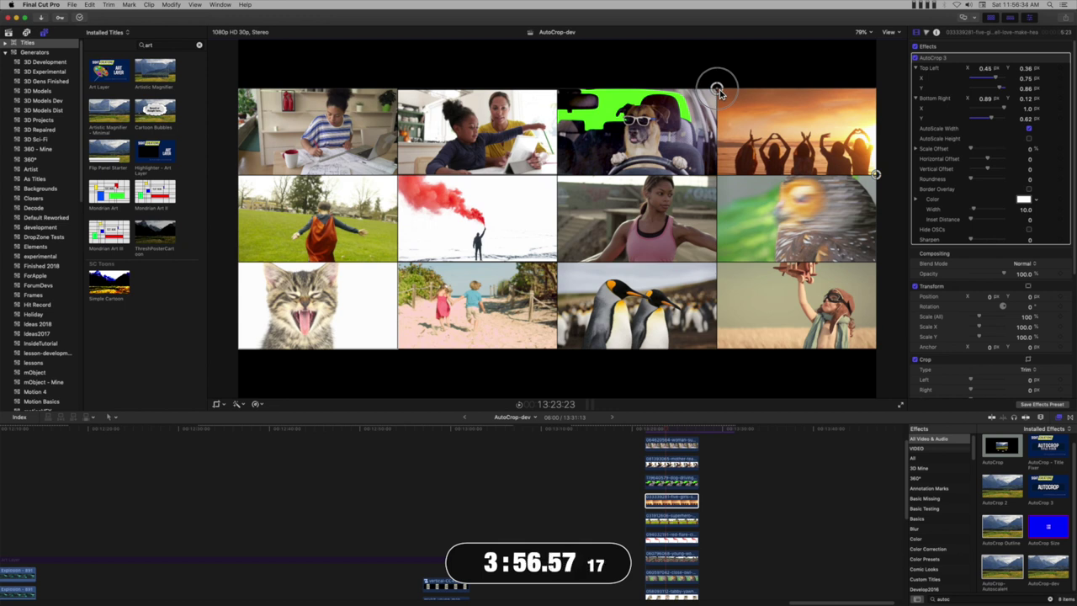
drag(719, 93, 717, 89)
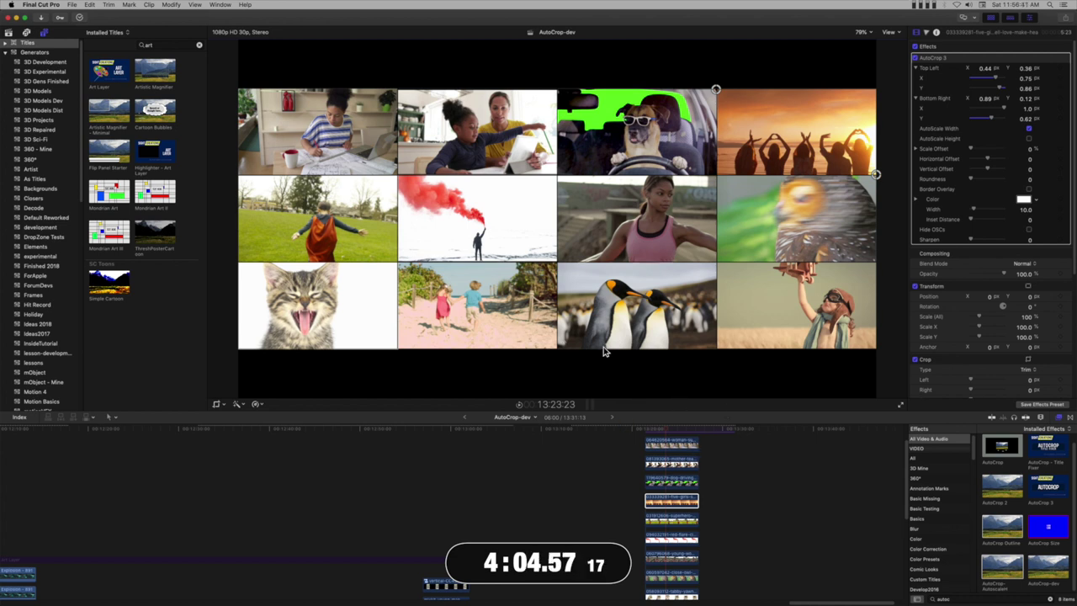
key(q)
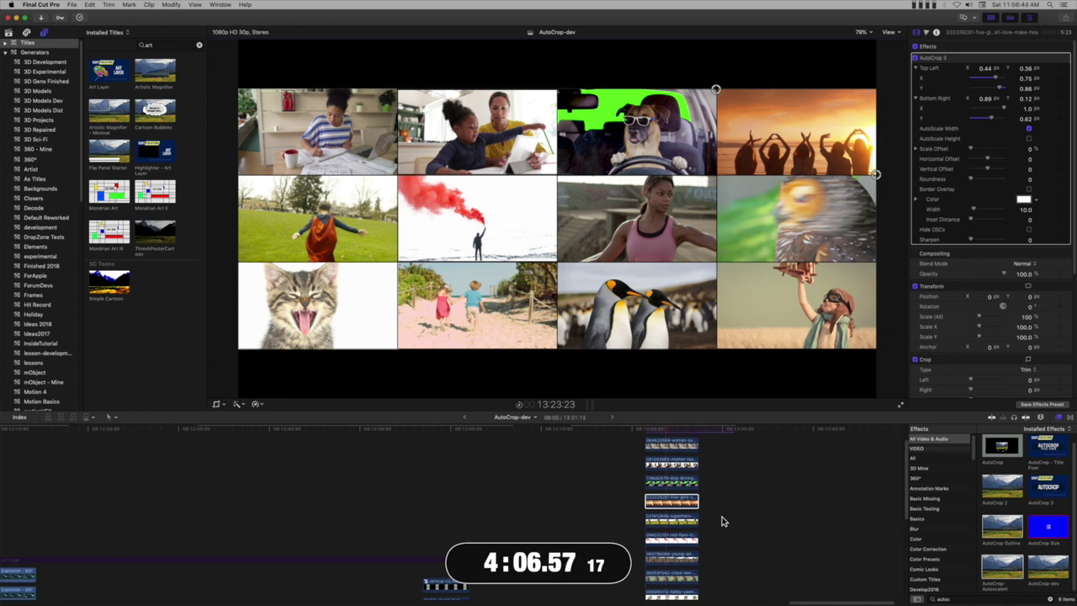
click(673, 477)
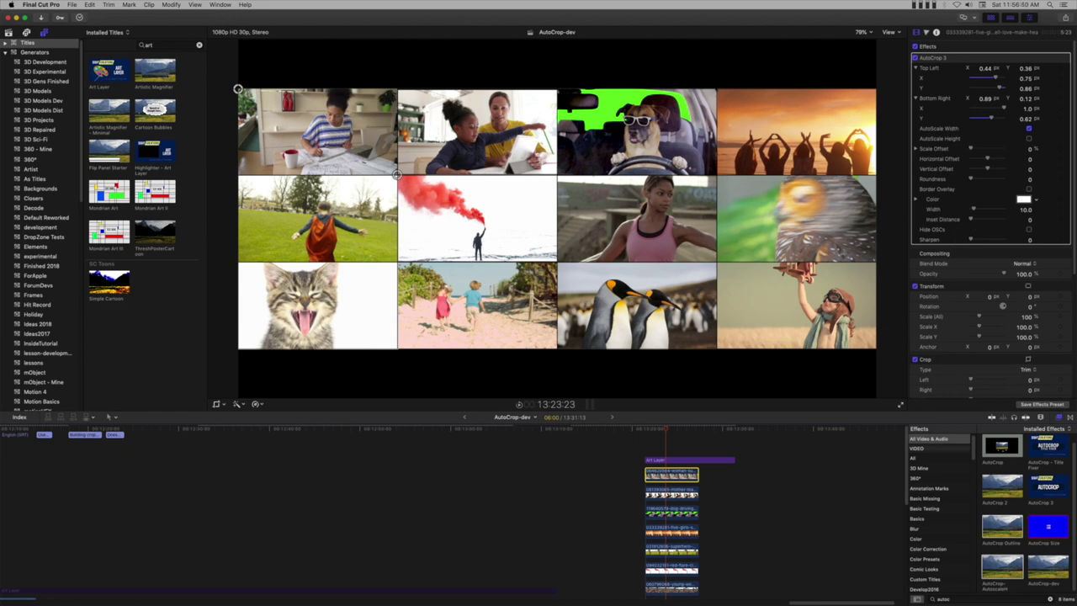
Fine-tune the tablet tile's top-left and bottom-right crop corners to snap to the grid guides
key(super+Down)
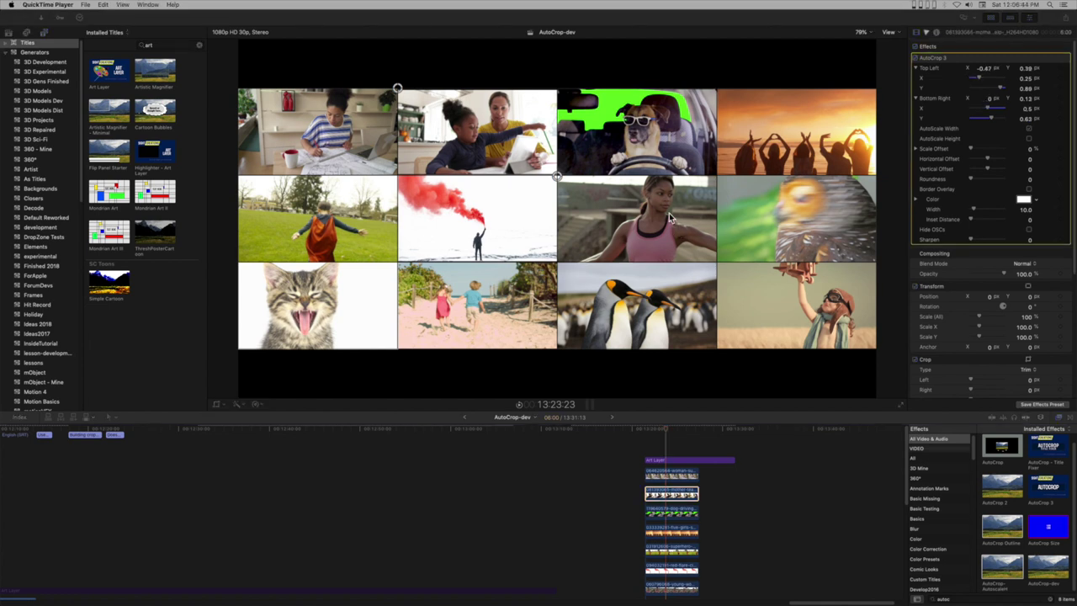
click(399, 88)
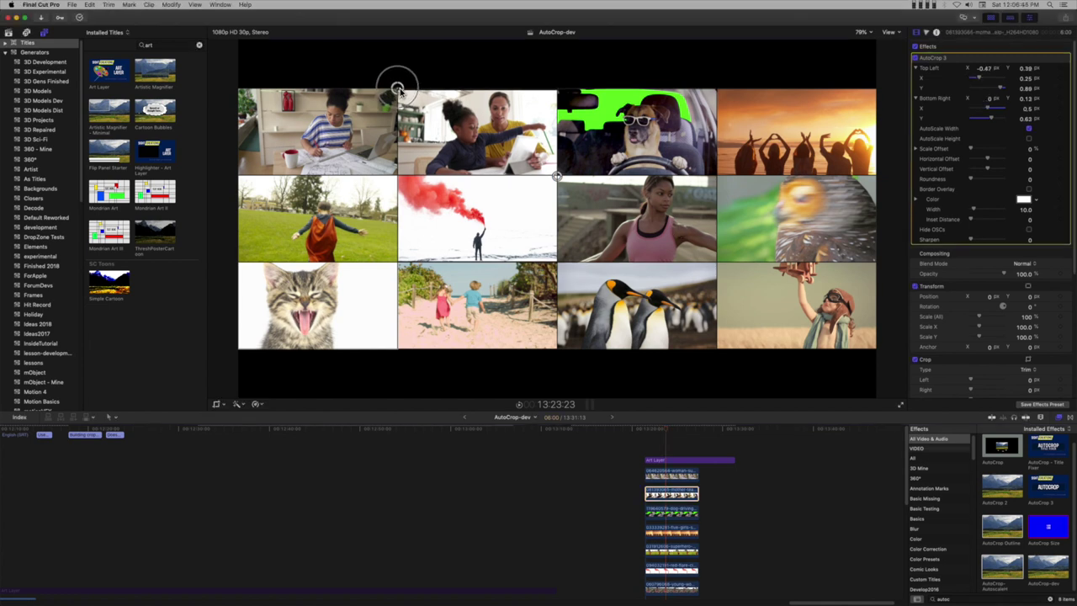
drag(399, 87, 400, 88)
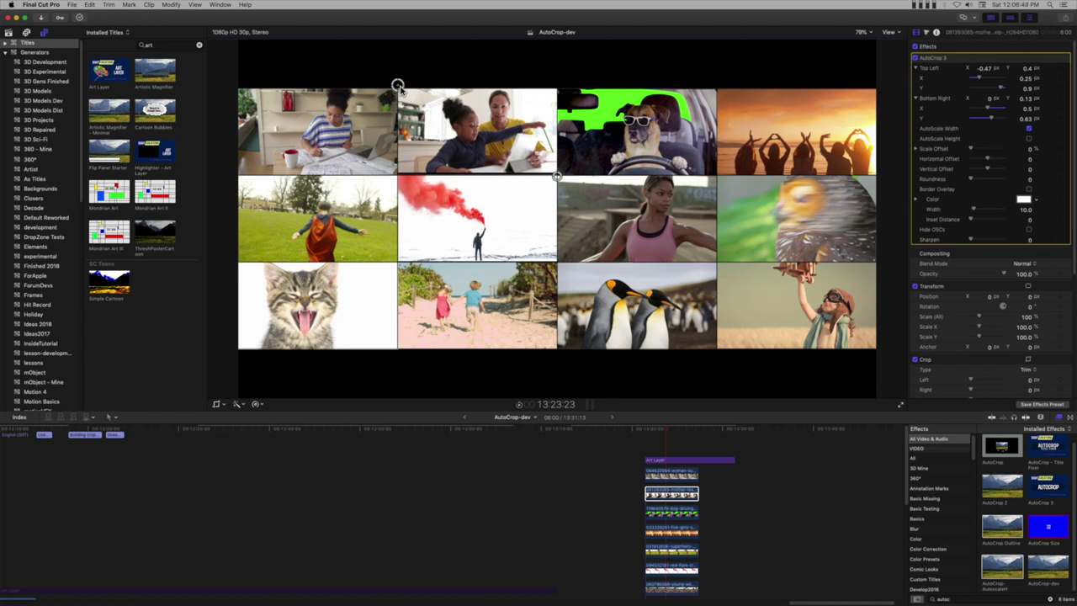
drag(557, 178, 557, 179)
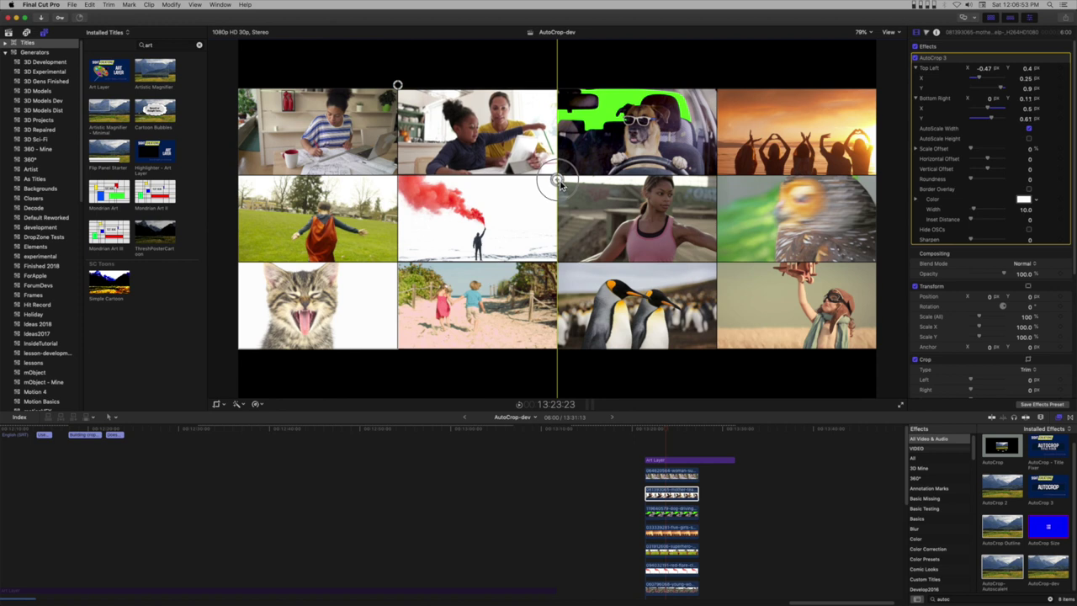
drag(560, 185, 560, 186)
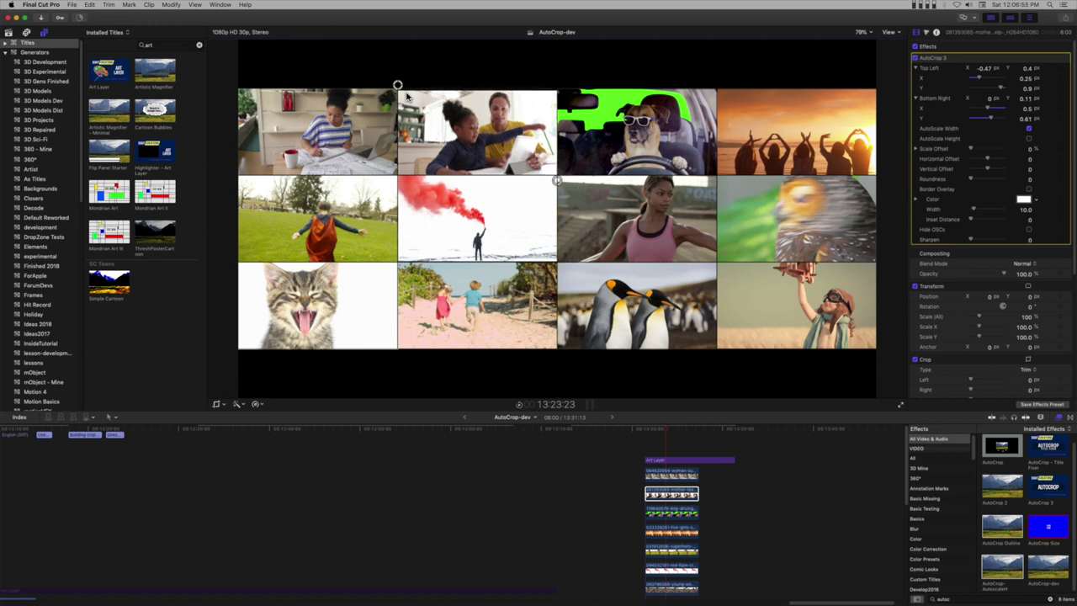
drag(397, 86, 399, 83)
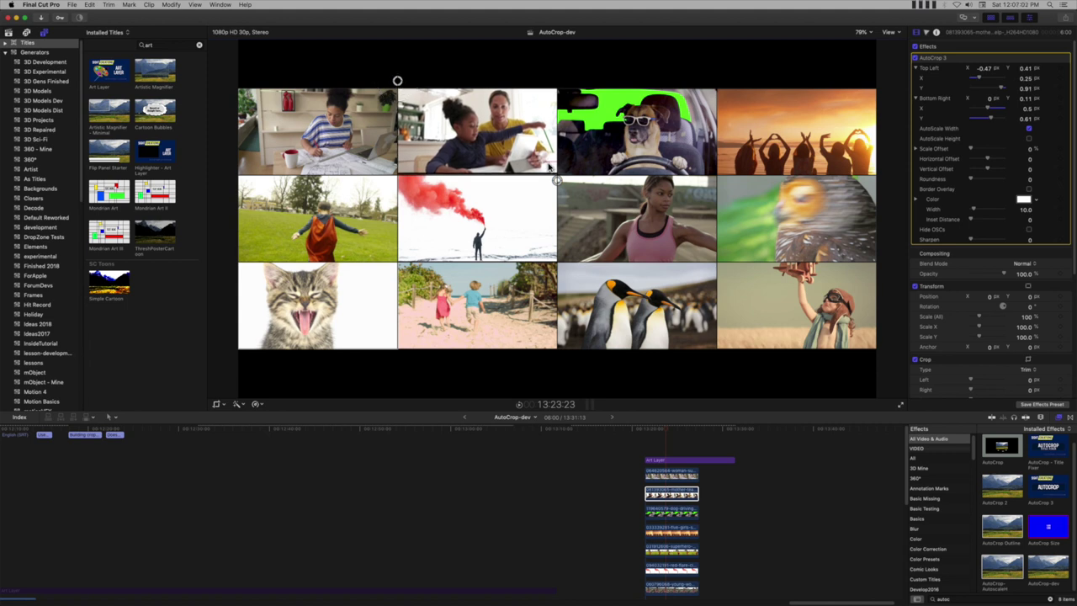
drag(559, 182, 561, 190)
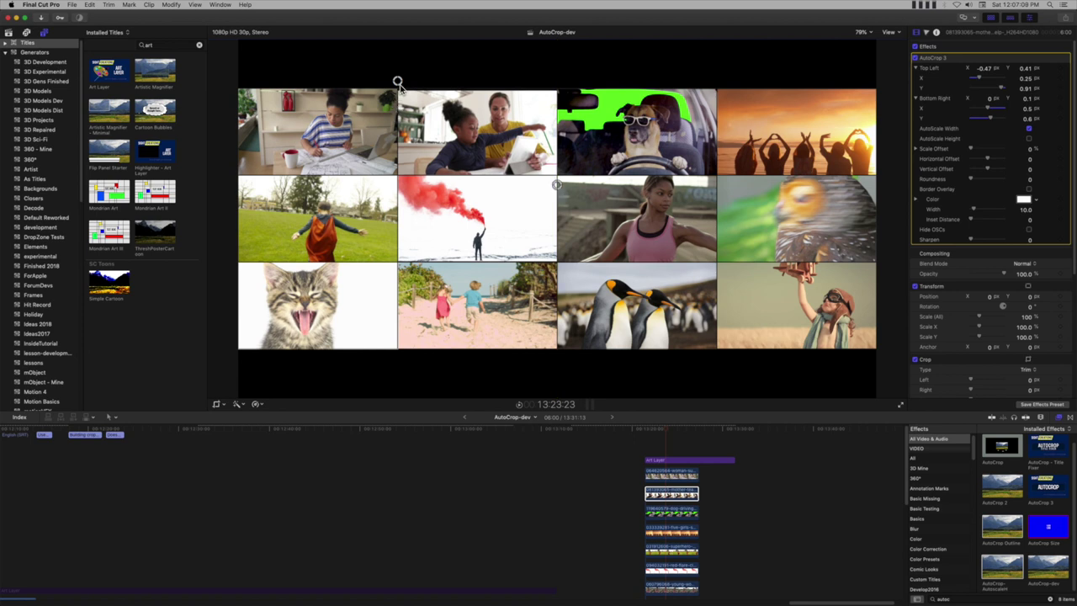
drag(398, 84, 397, 84)
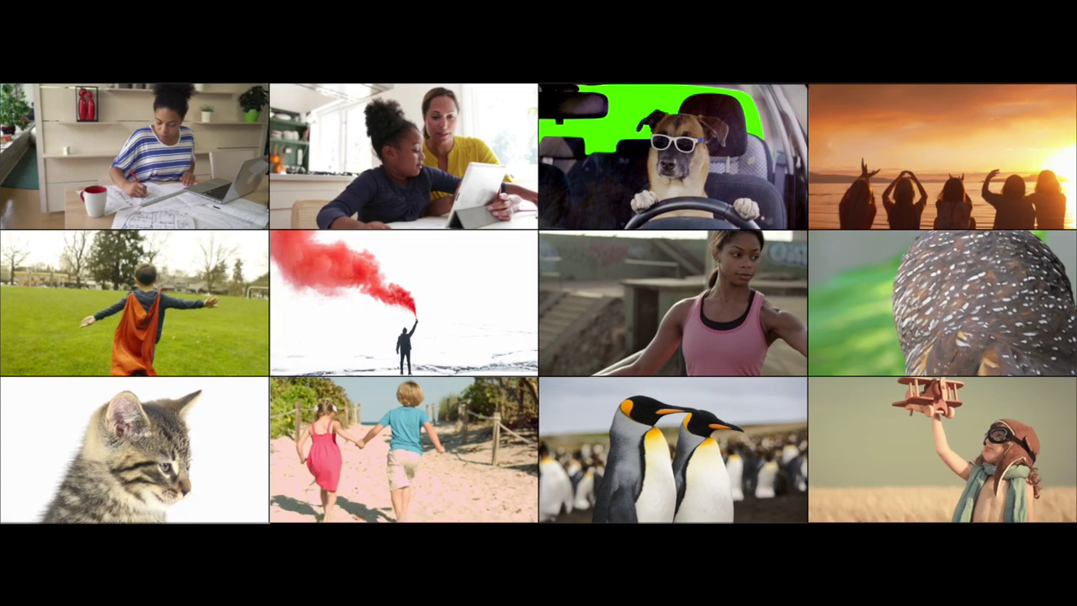